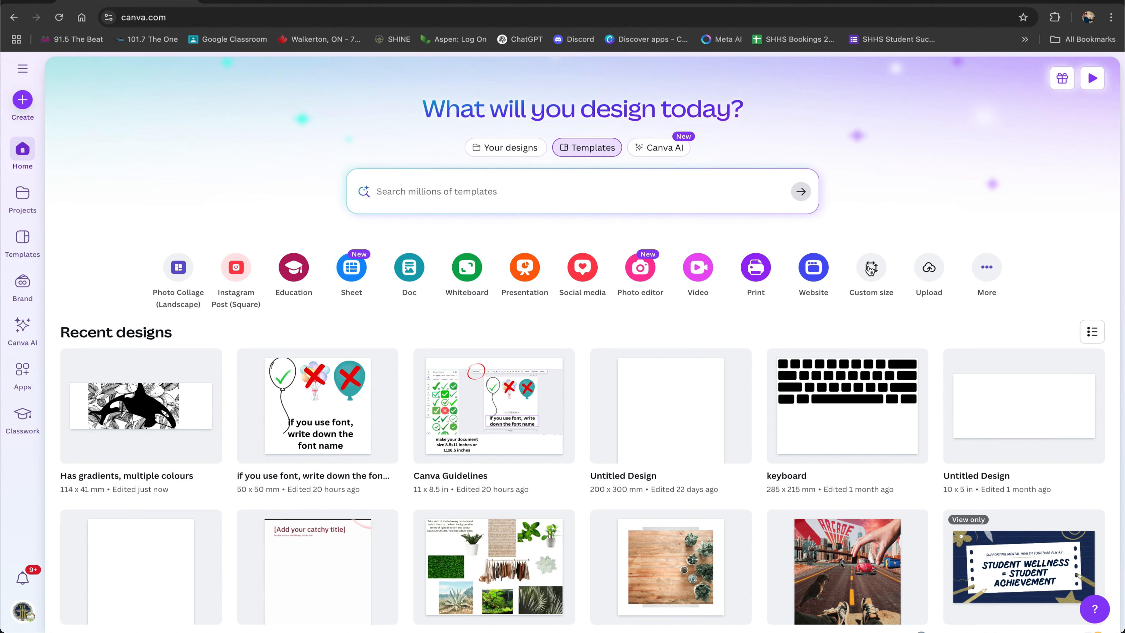
Create a new custom-size design of 114 × 41 mm.
left_click(871, 268)
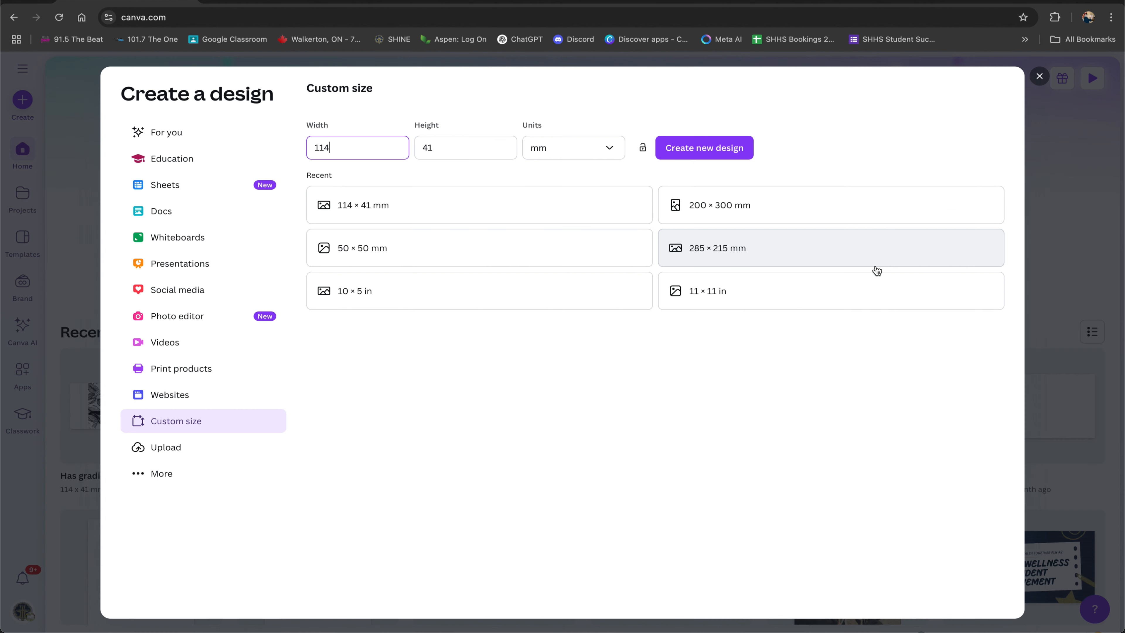
left_click(551, 152)
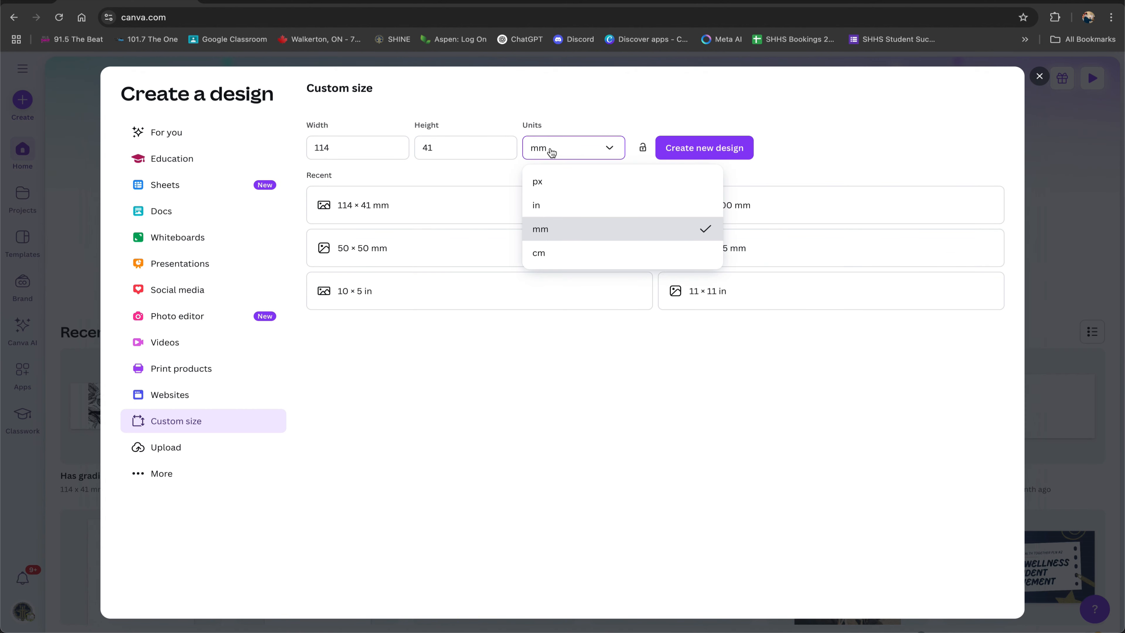
left_click(568, 233)
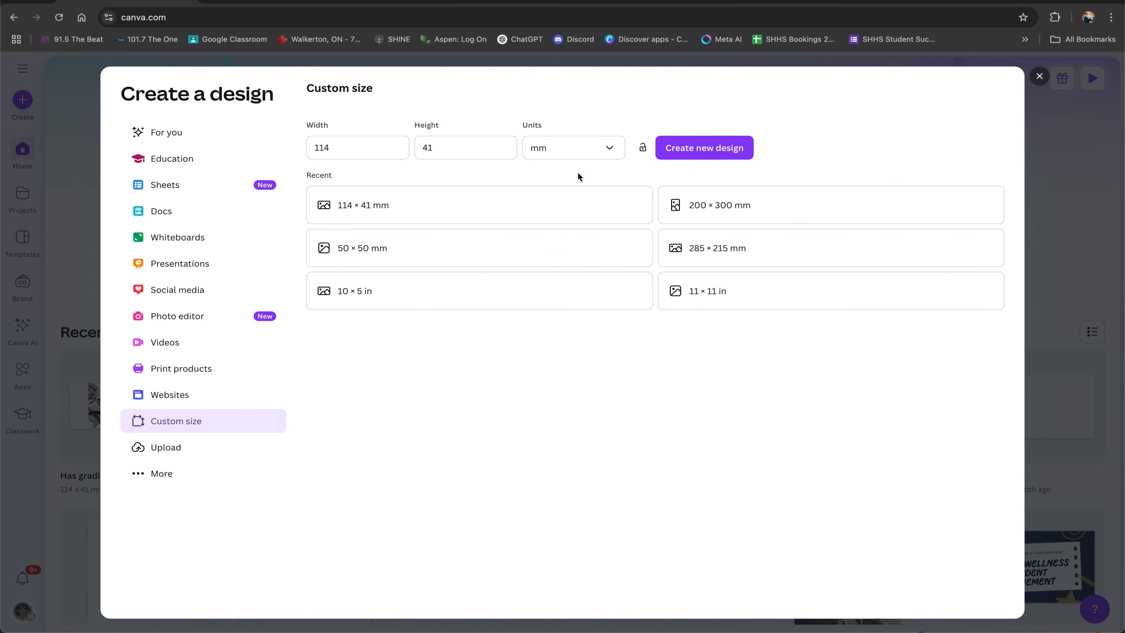
left_click(610, 149)
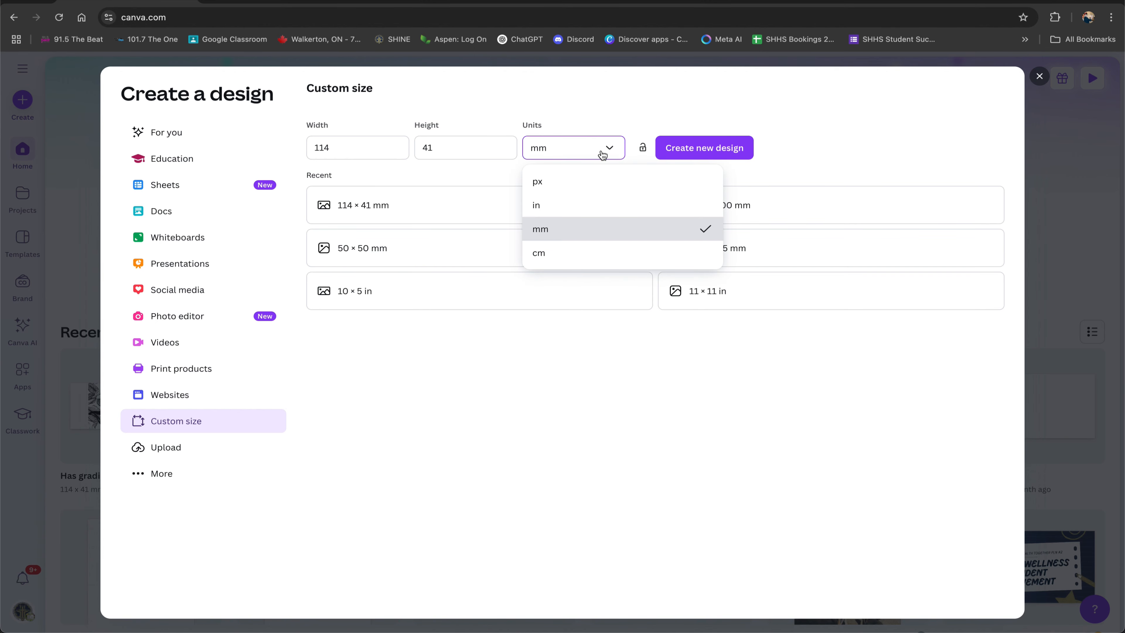
left_click(573, 233)
left_click(557, 149)
left_click(560, 228)
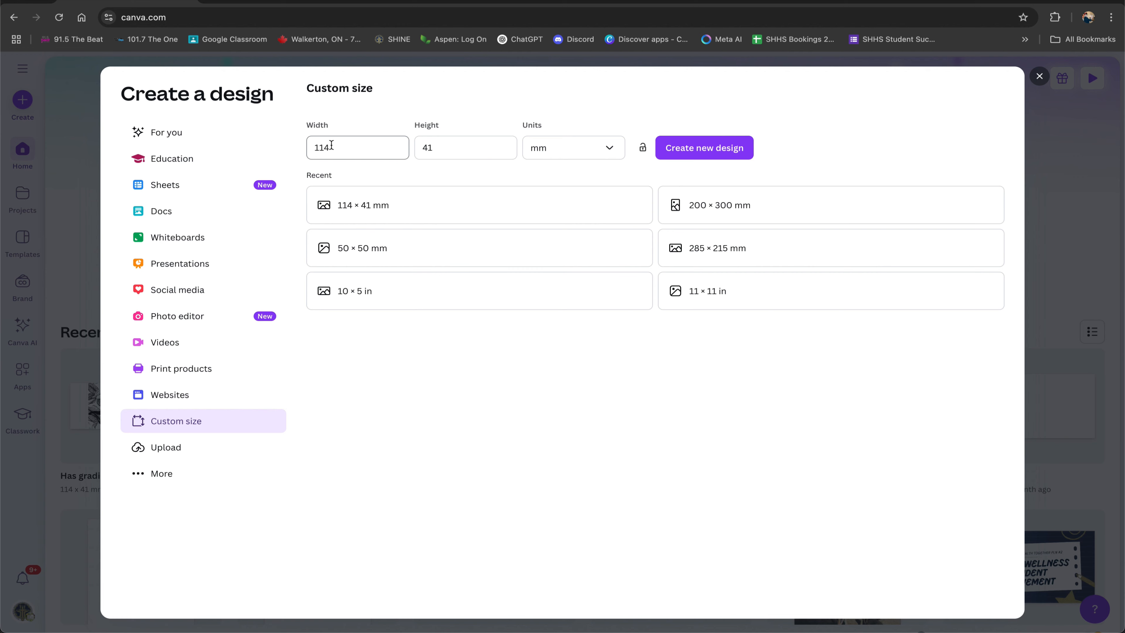
left_click(442, 151)
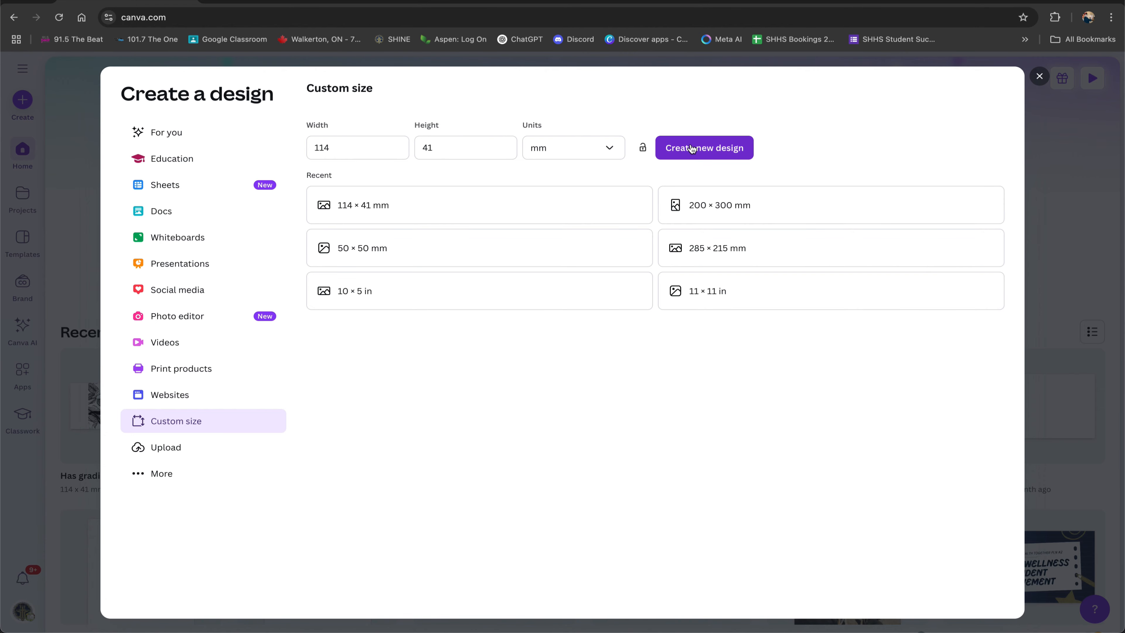
left_click(702, 150)
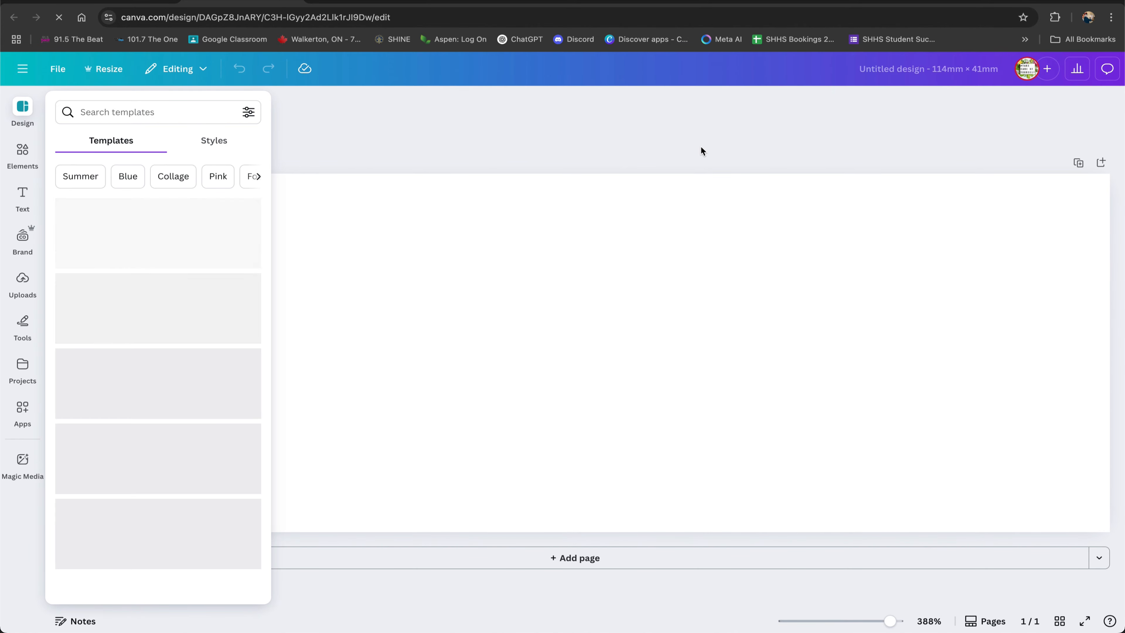
Search the elements library for orca and filter the results to graphics.
left_click(22, 155)
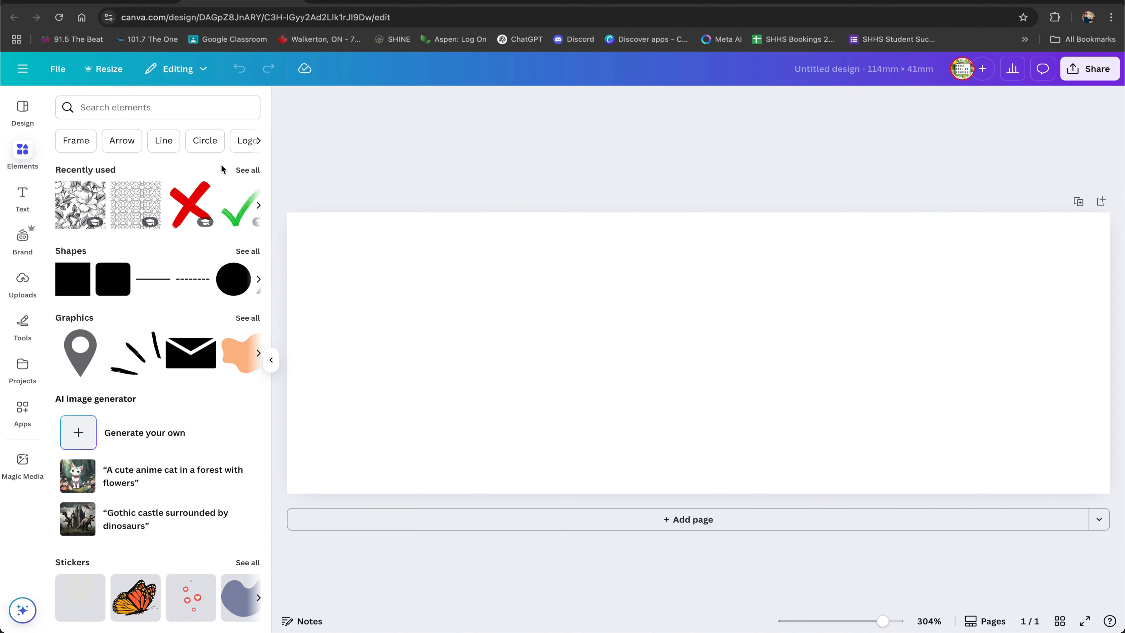
left_click(128, 107)
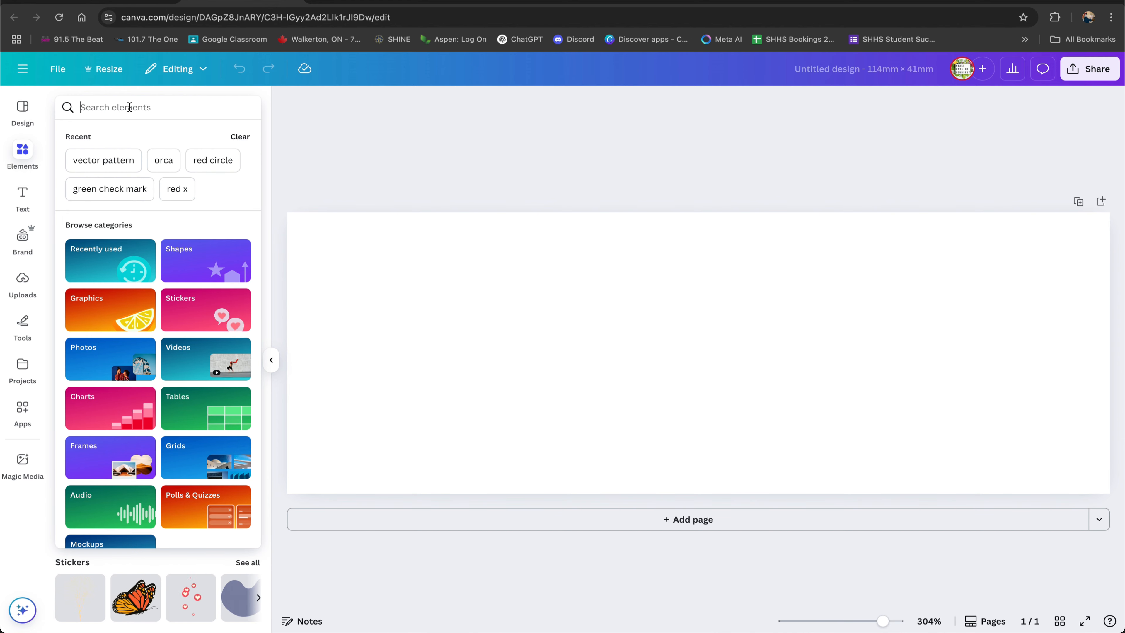
type("orca")
key("Return")
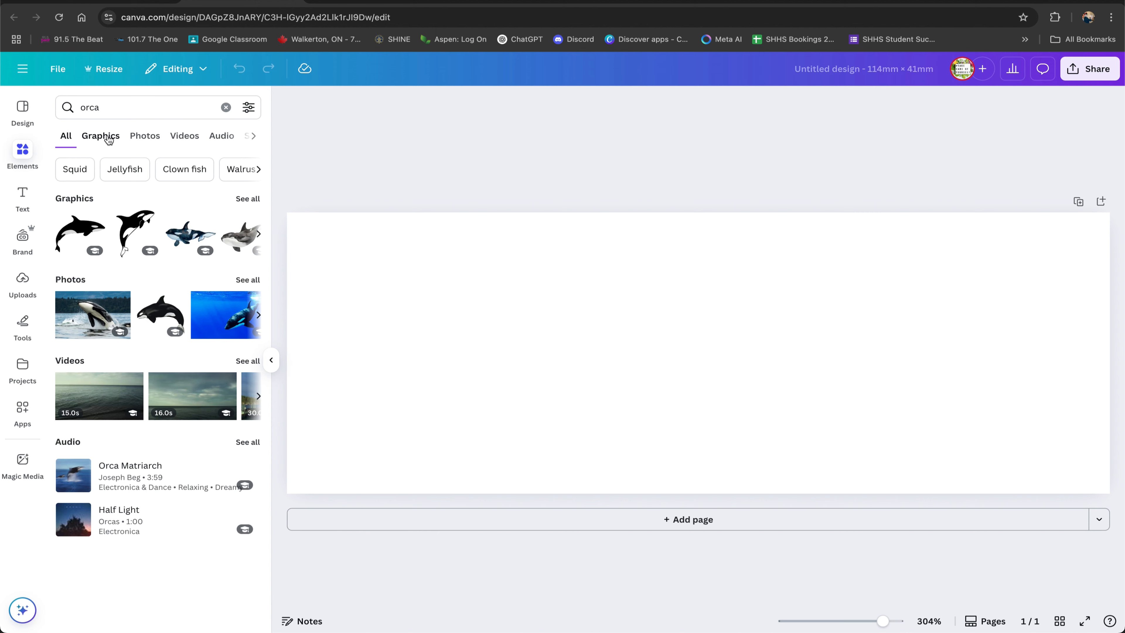
left_click(101, 134)
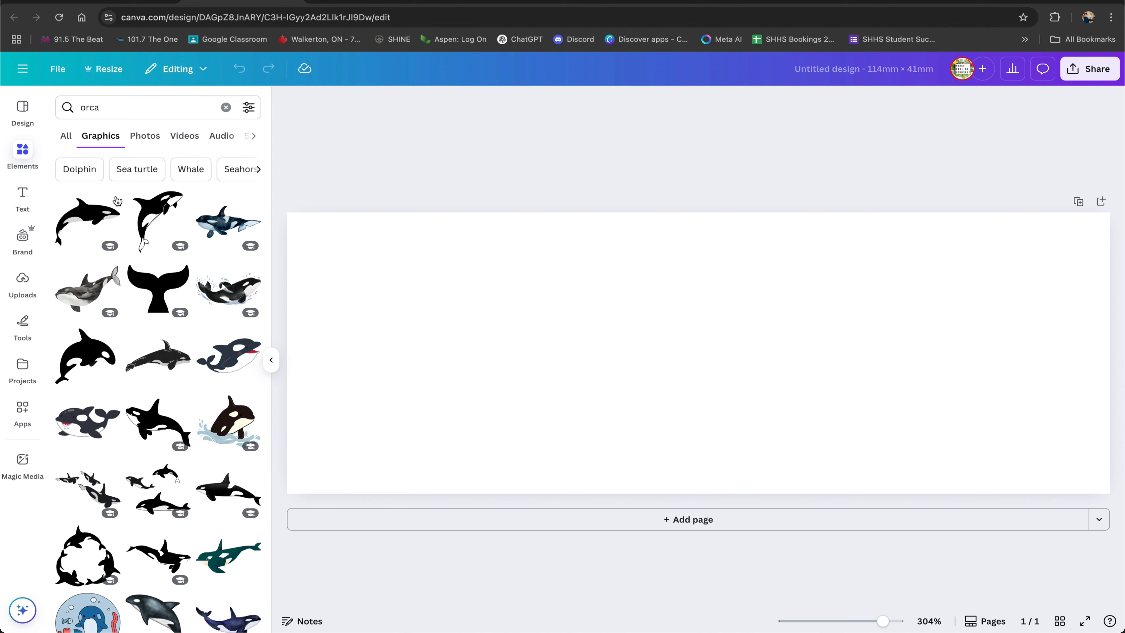
Add a watercolor orca graphic and move it to the left part of the page.
left_click(216, 226)
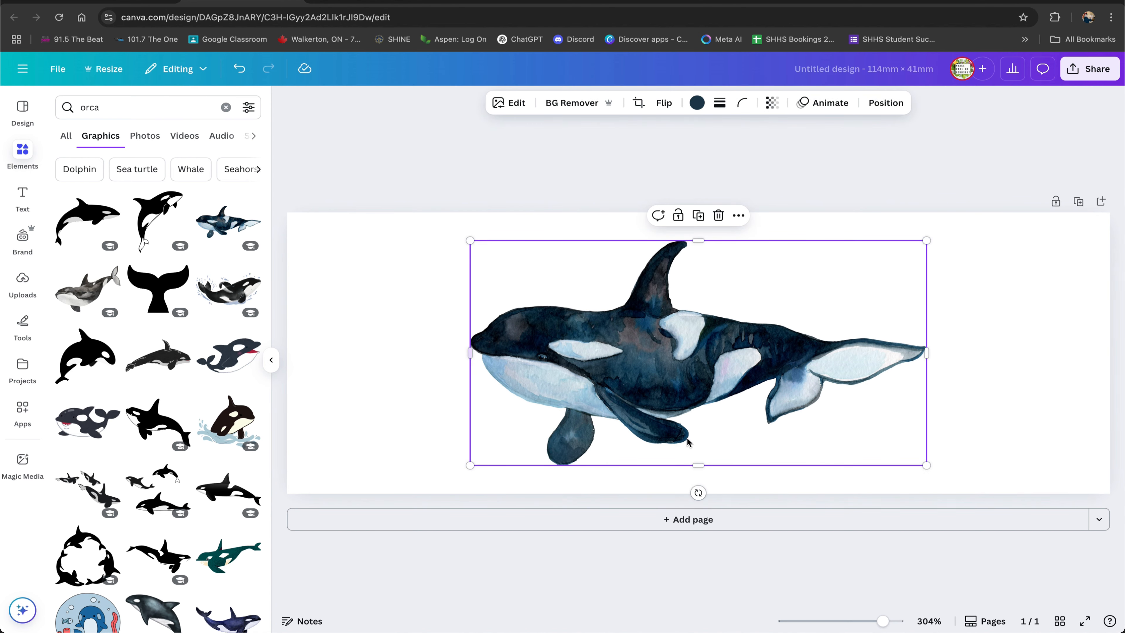
left_click_drag(663, 385, 524, 360)
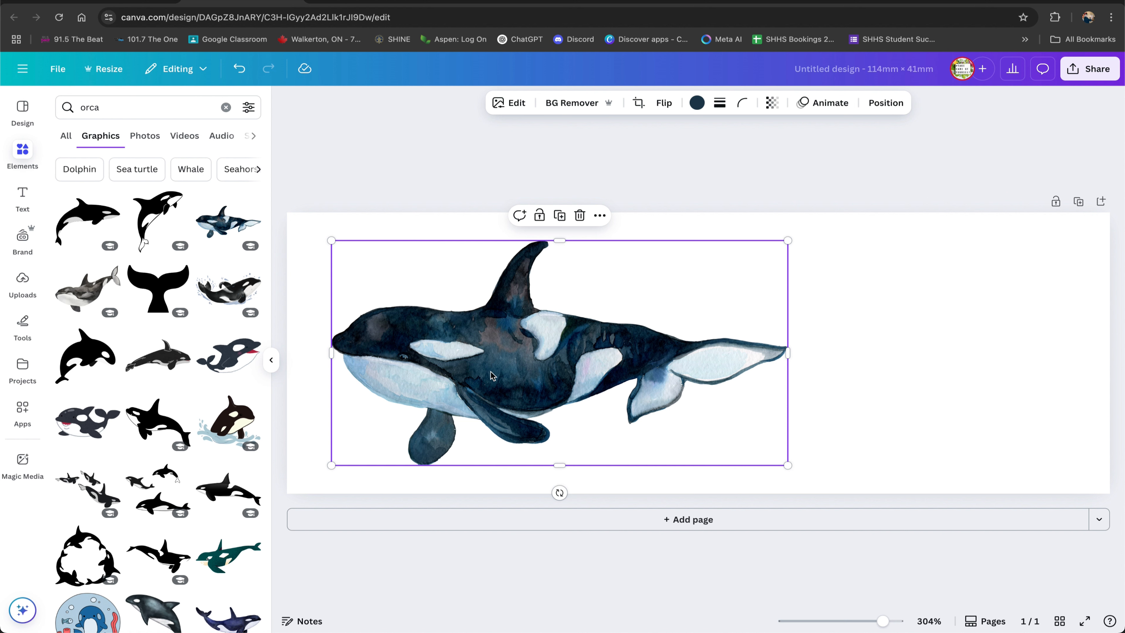
Add the black orca silhouette graphic, enlarge it and place it on the right side of the page.
left_click(87, 220)
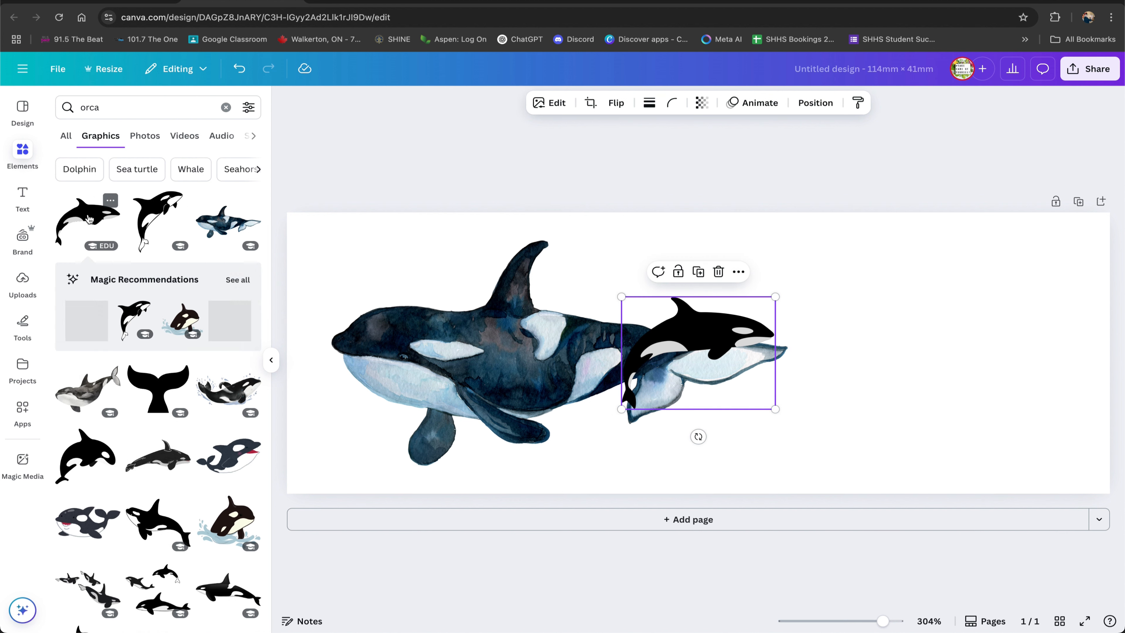
left_click_drag(673, 352, 967, 315)
left_click_drag(926, 348, 724, 459)
mouse_move(898, 295)
left_mouse_down()
mouse_move(879, 294)
mouse_move(916, 287)
mouse_move(904, 285)
left_mouse_up()
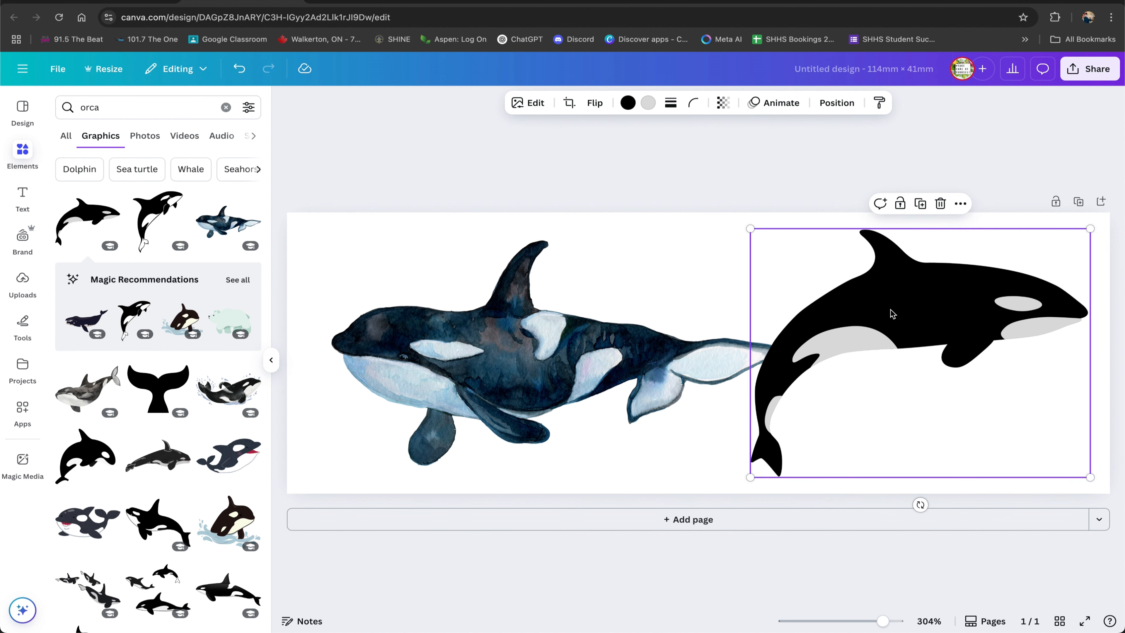
Nudge the watercolor orca graphic, then delete it.
left_click(536, 337)
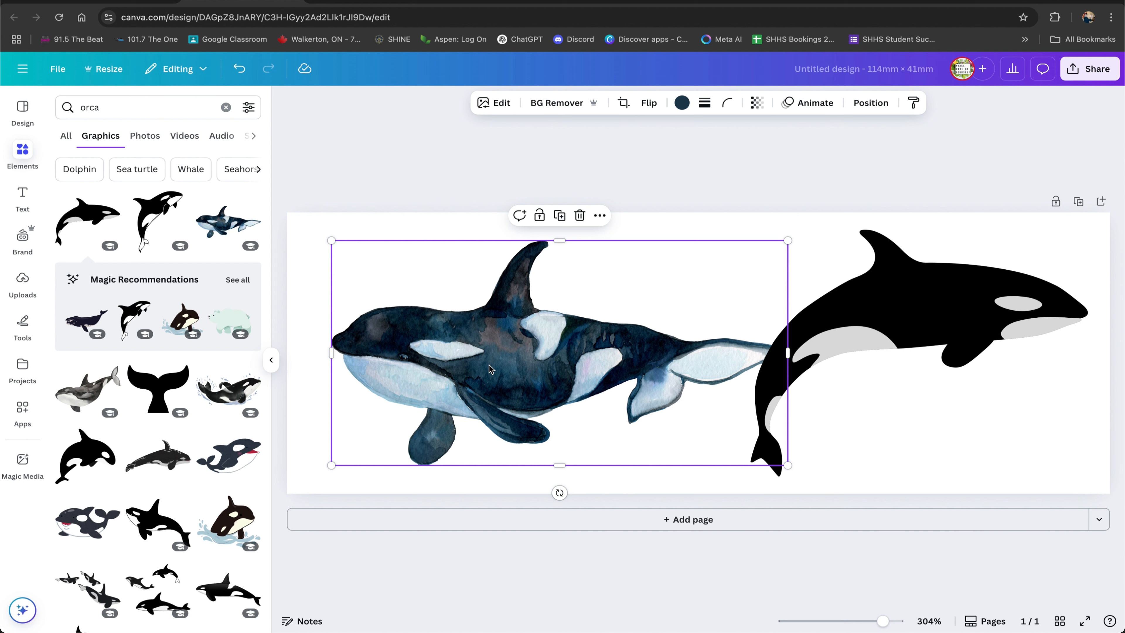
left_click_drag(534, 350, 504, 329)
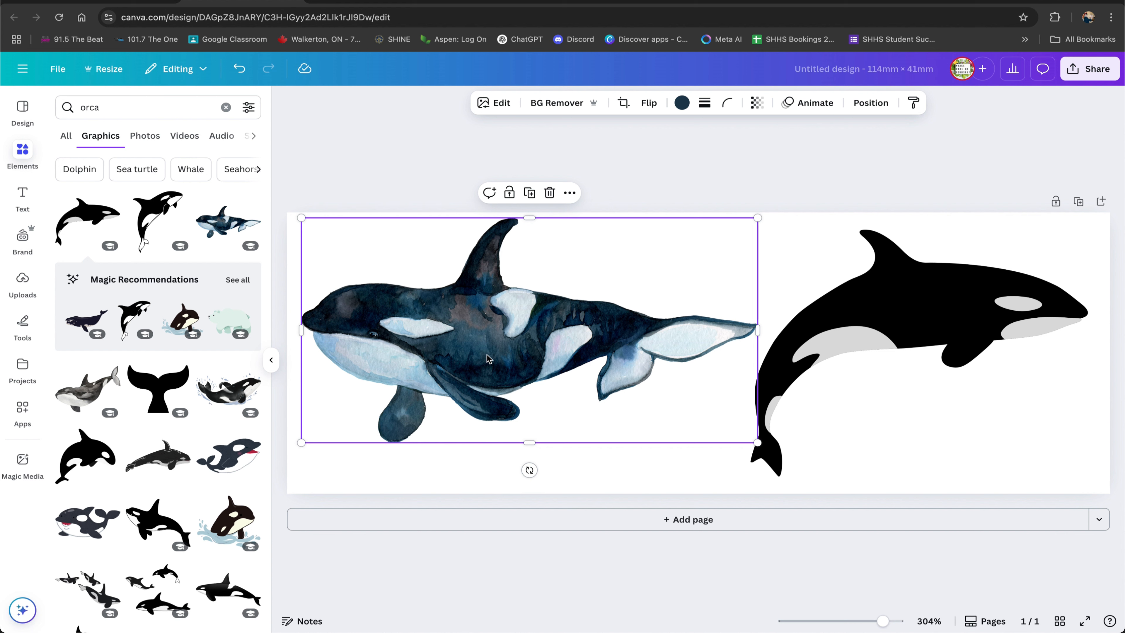
mouse_move(497, 344)
left_mouse_down()
mouse_move(504, 350)
mouse_move(491, 349)
left_mouse_up()
key("Delete")
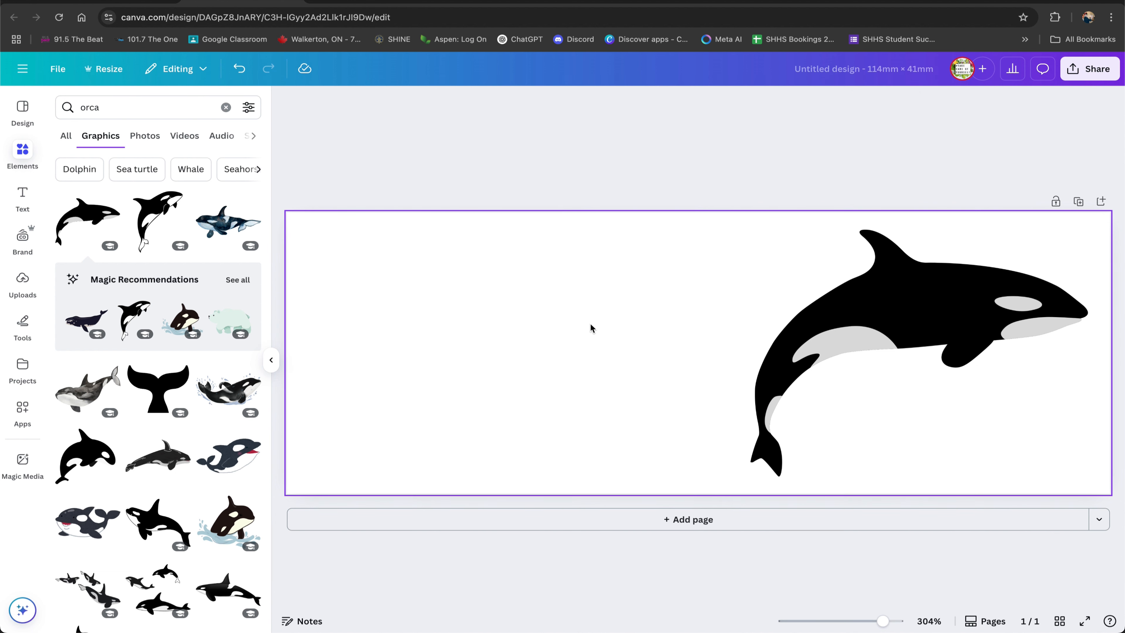
Move the orca silhouette to the left side and add a whale tail graphic to its right.
left_click_drag(957, 311, 510, 316)
scroll(194, 413, "down", 2)
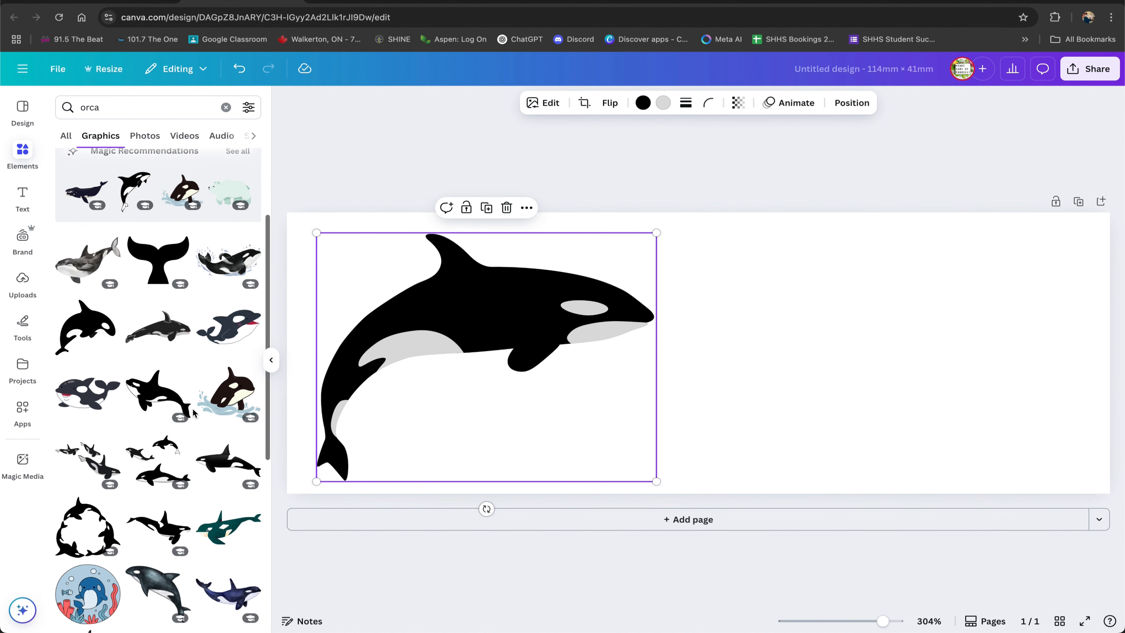
scroll(194, 413, "down", 2)
left_click(158, 168)
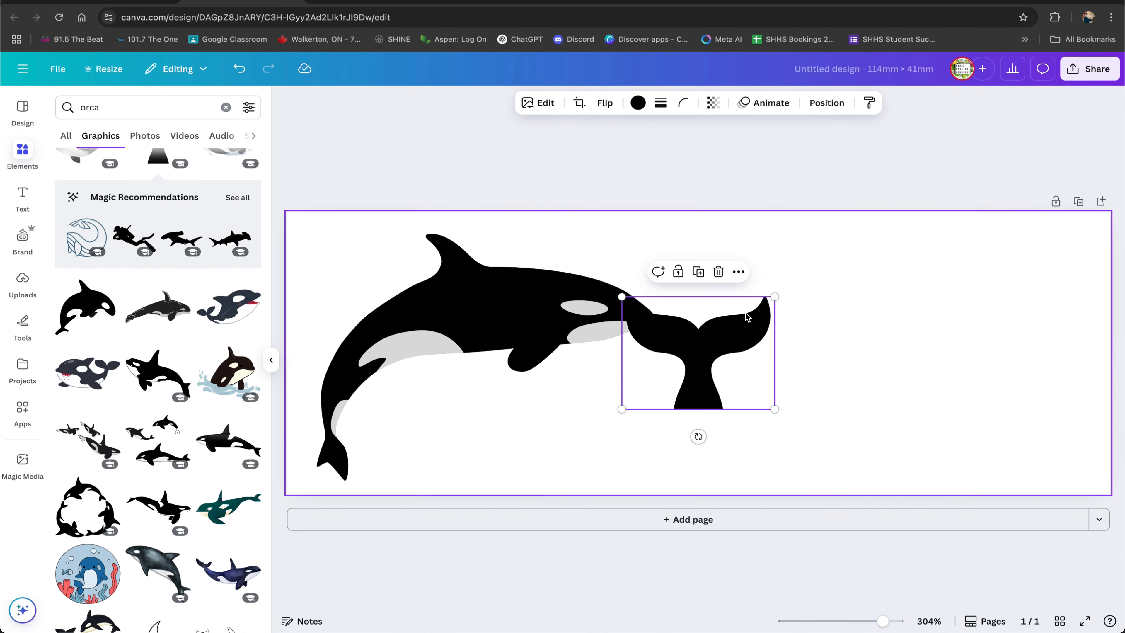
left_click_drag(665, 357, 769, 316)
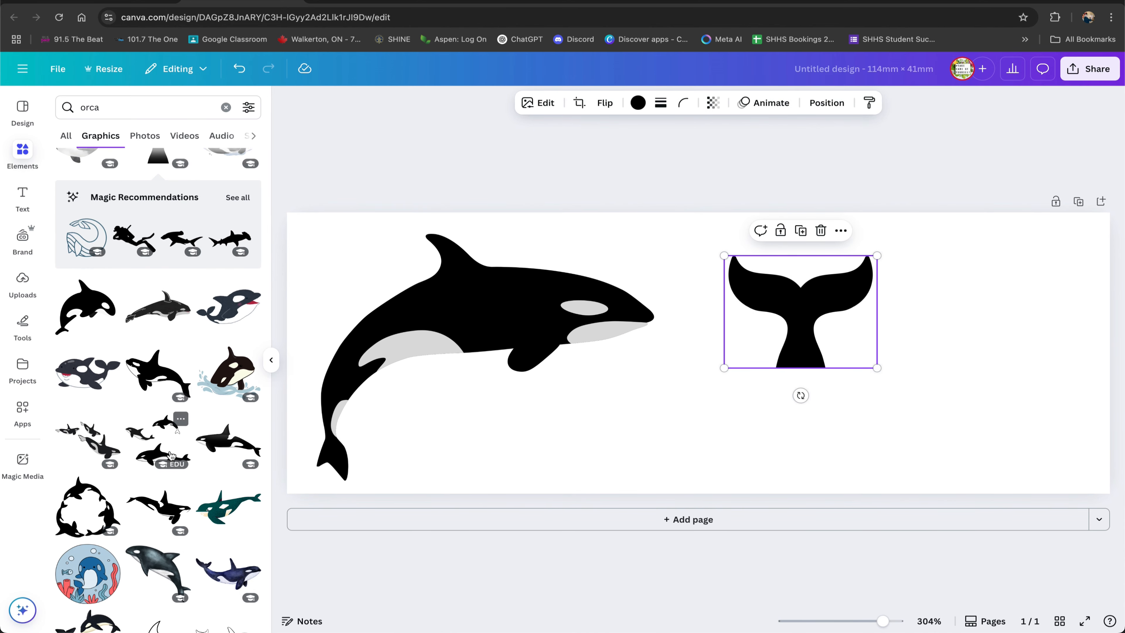
scroll(172, 455, "down", 8)
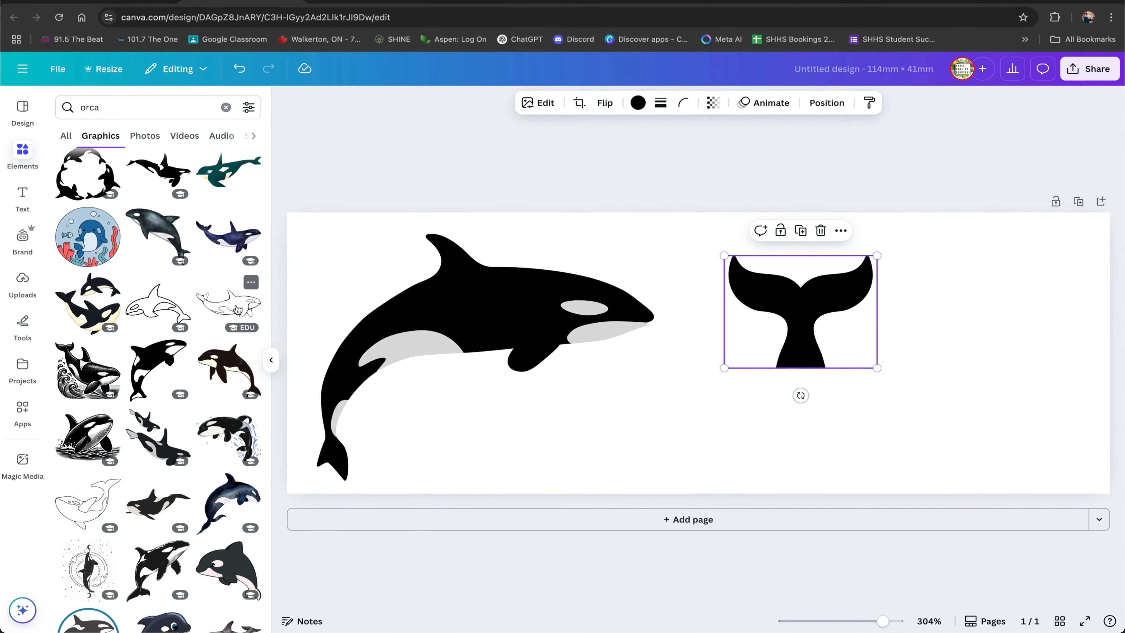
left_click(238, 308)
left_click_drag(726, 375, 959, 445)
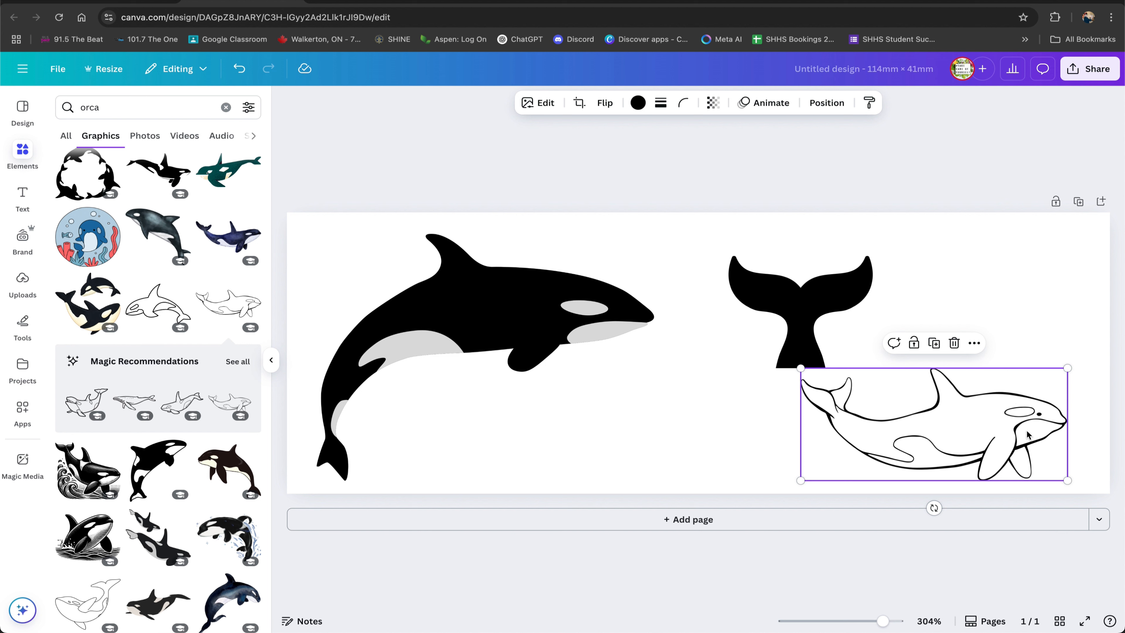
key("Delete")
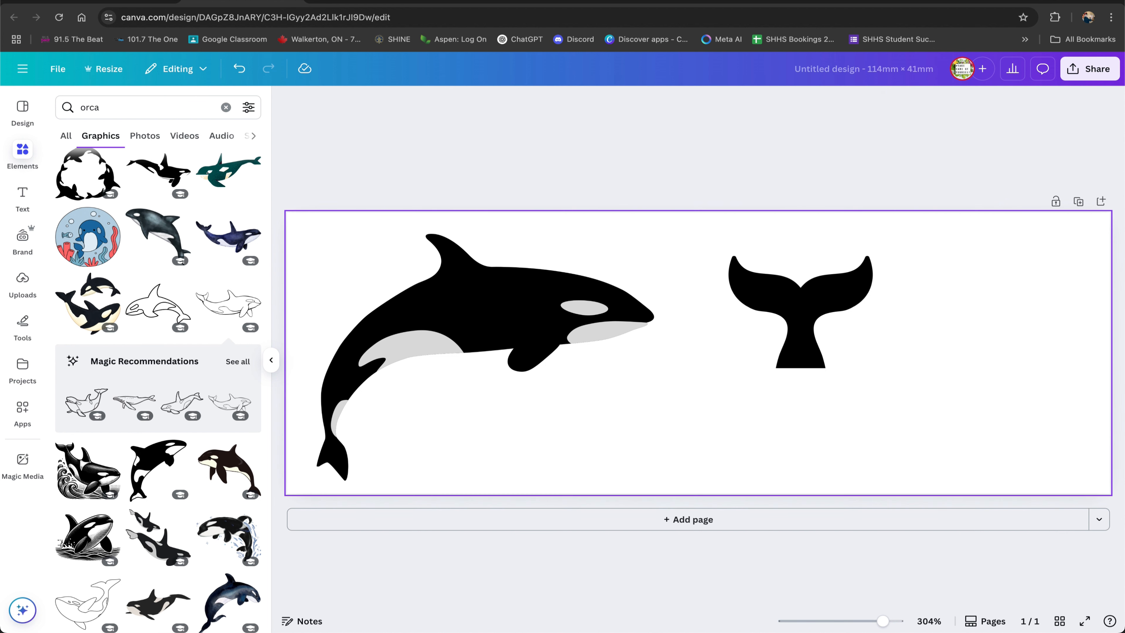
Adjust the orca silhouette's position and move the whale tail slightly closer to it.
left_click(800, 319)
left_click(552, 315)
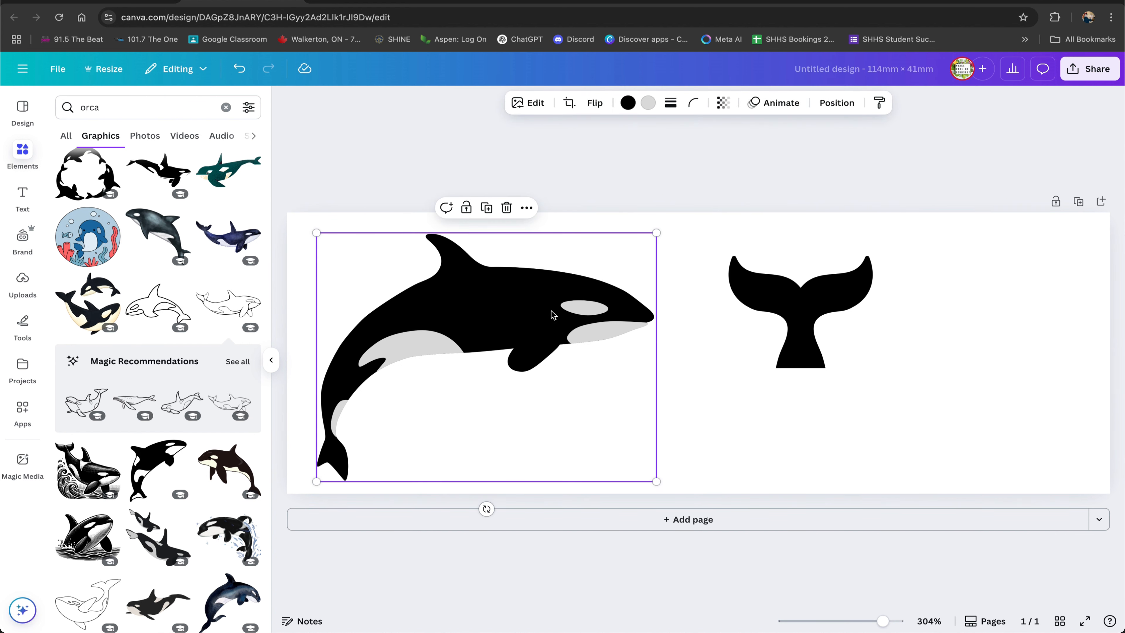
mouse_move(552, 315)
left_mouse_down()
mouse_move(596, 310)
mouse_move(563, 310)
left_mouse_up()
left_click_drag(781, 317, 750, 317)
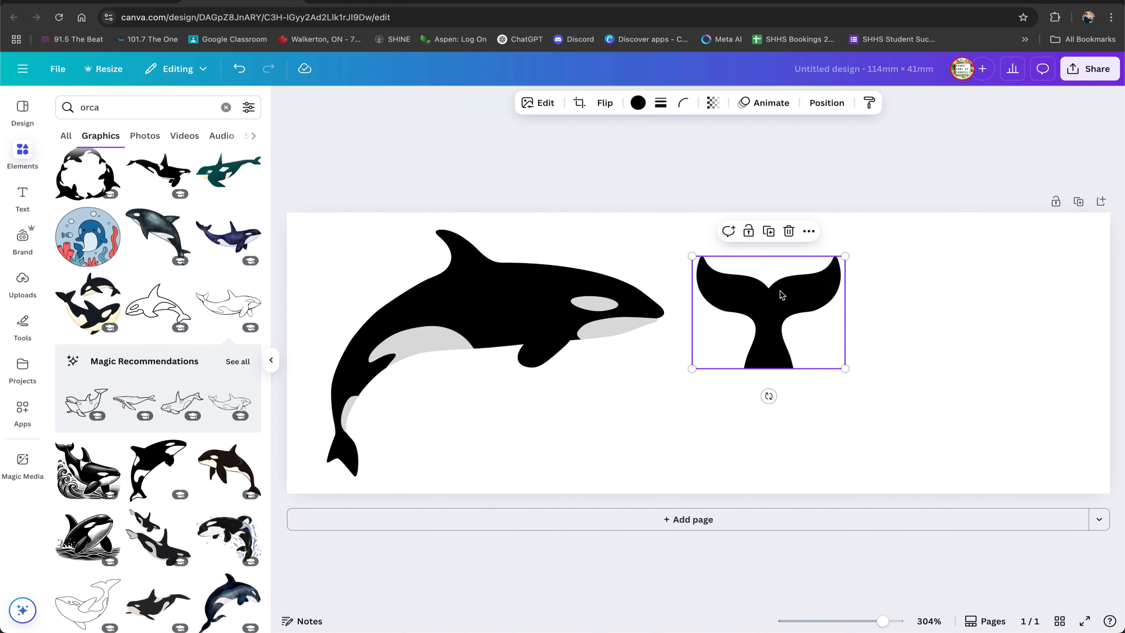
Open the latest screenshot on the Desktop to view it as a reference, then return to the browser.
mouse_move(170, 629)
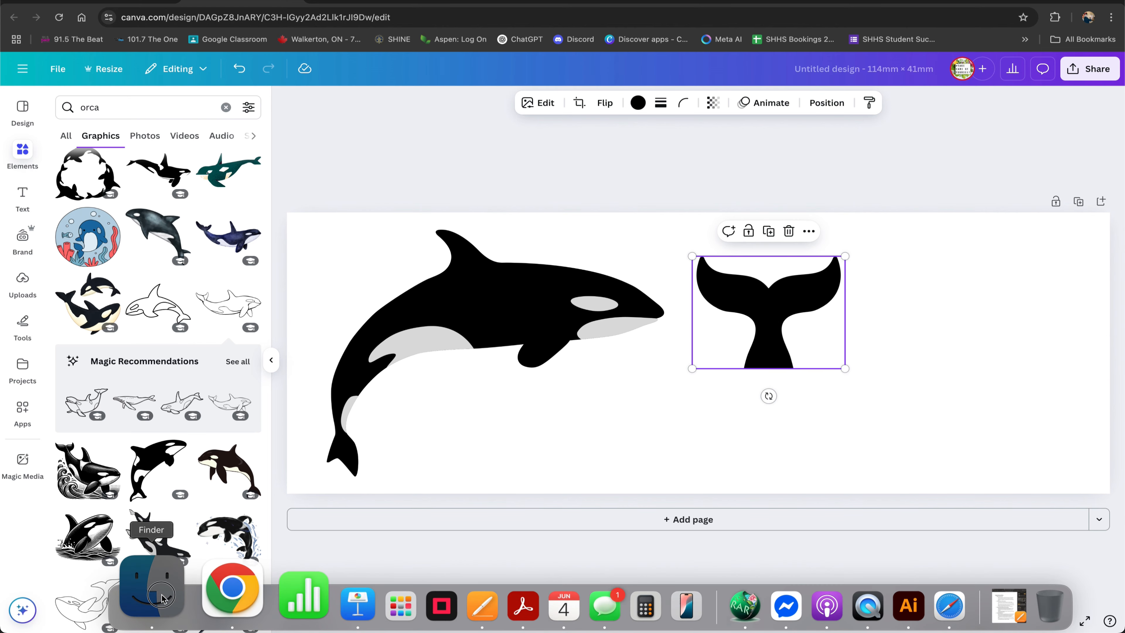
left_click(161, 598)
left_click(360, 98)
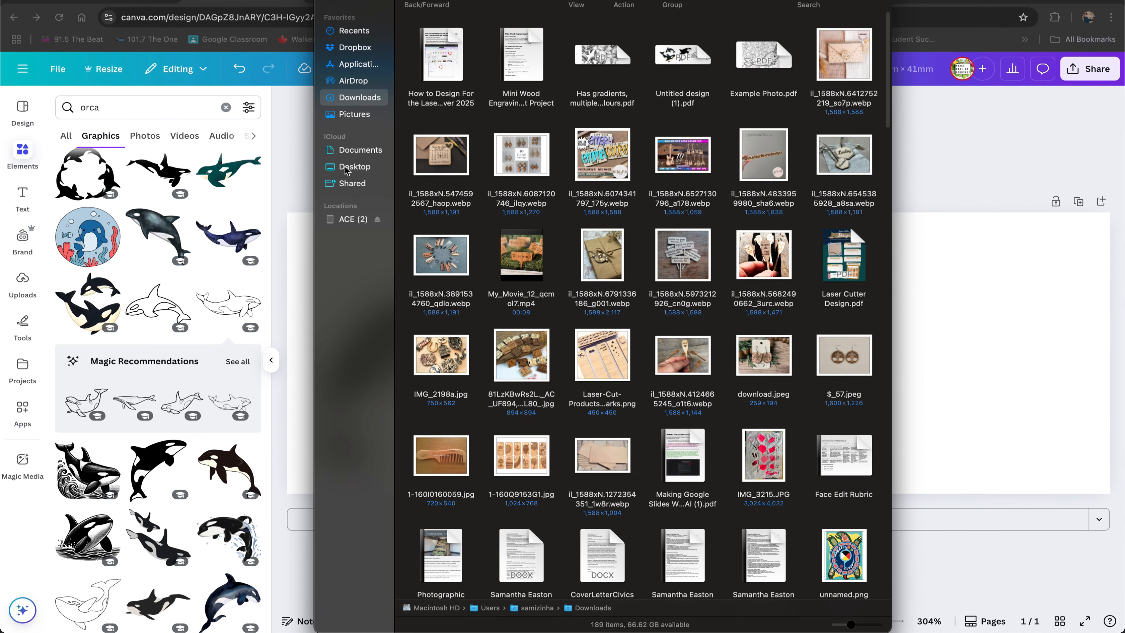
left_click(347, 172)
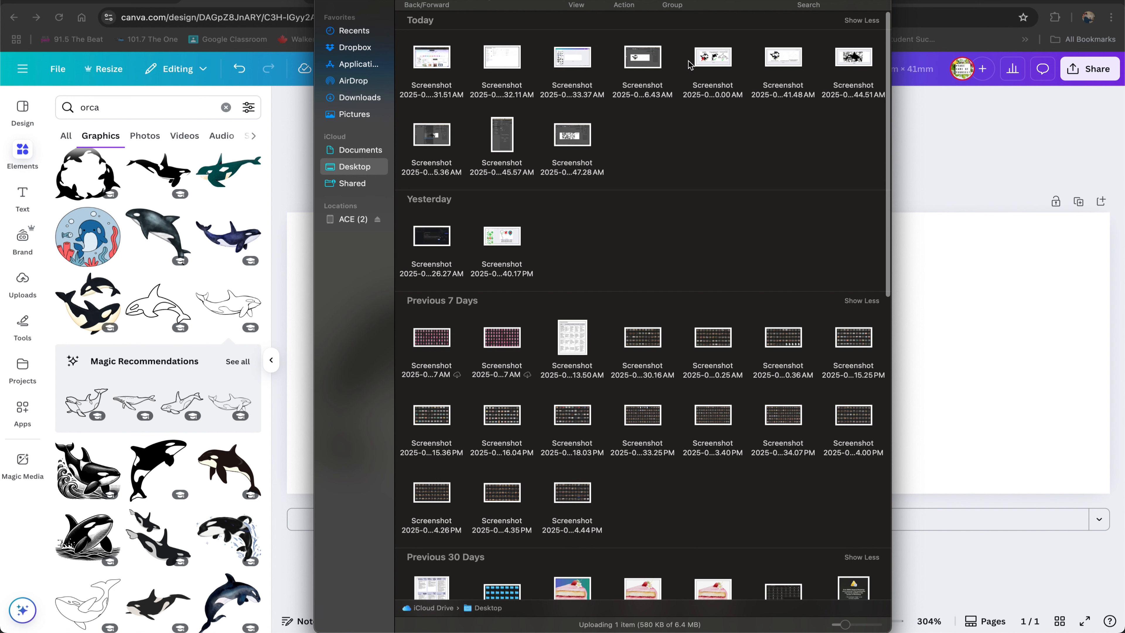
left_click(641, 60)
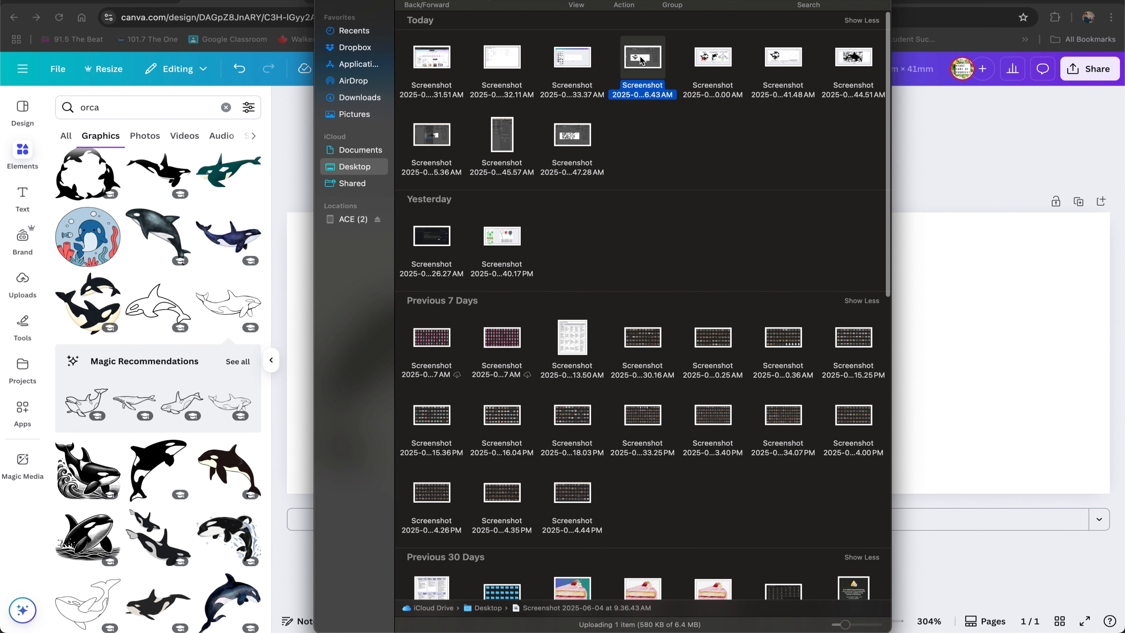
double_click(642, 61)
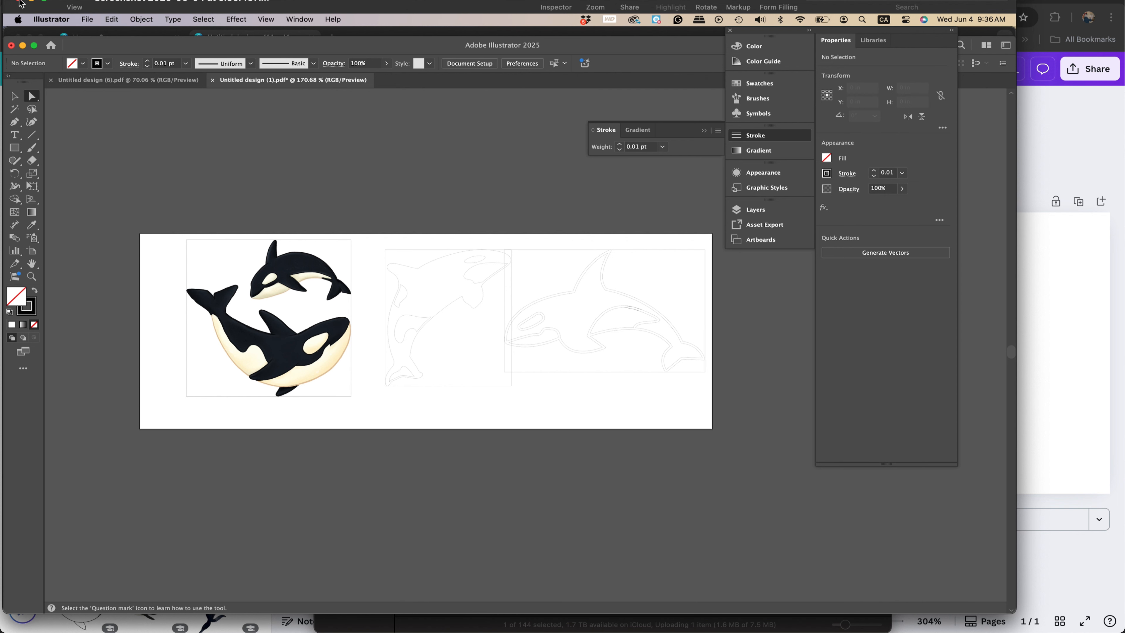
left_click(19, 2)
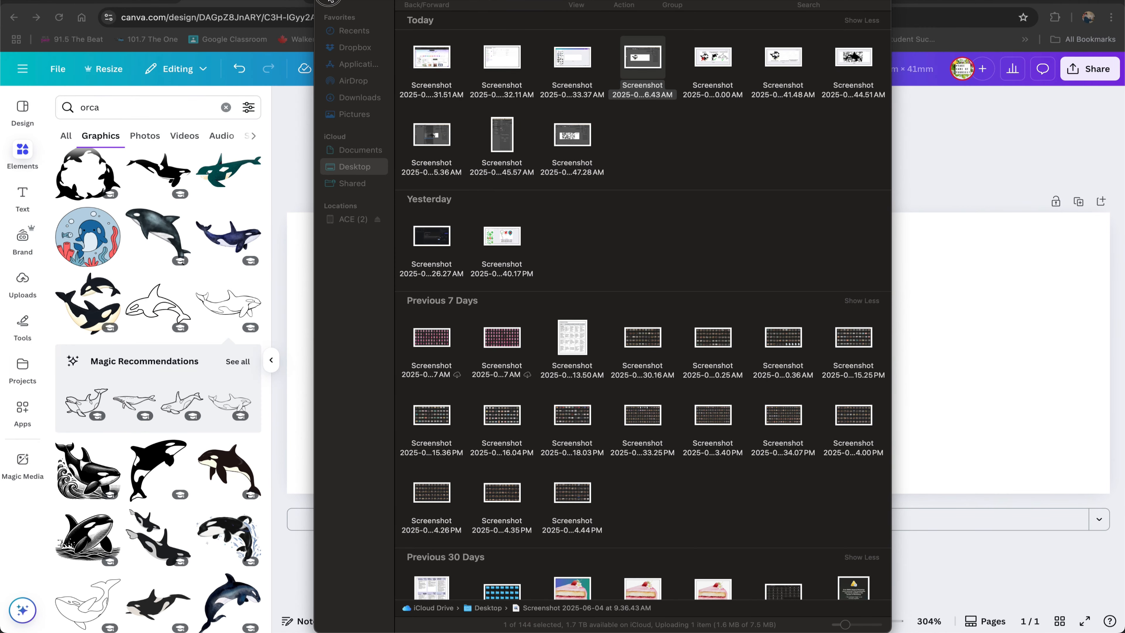
left_click(328, 1)
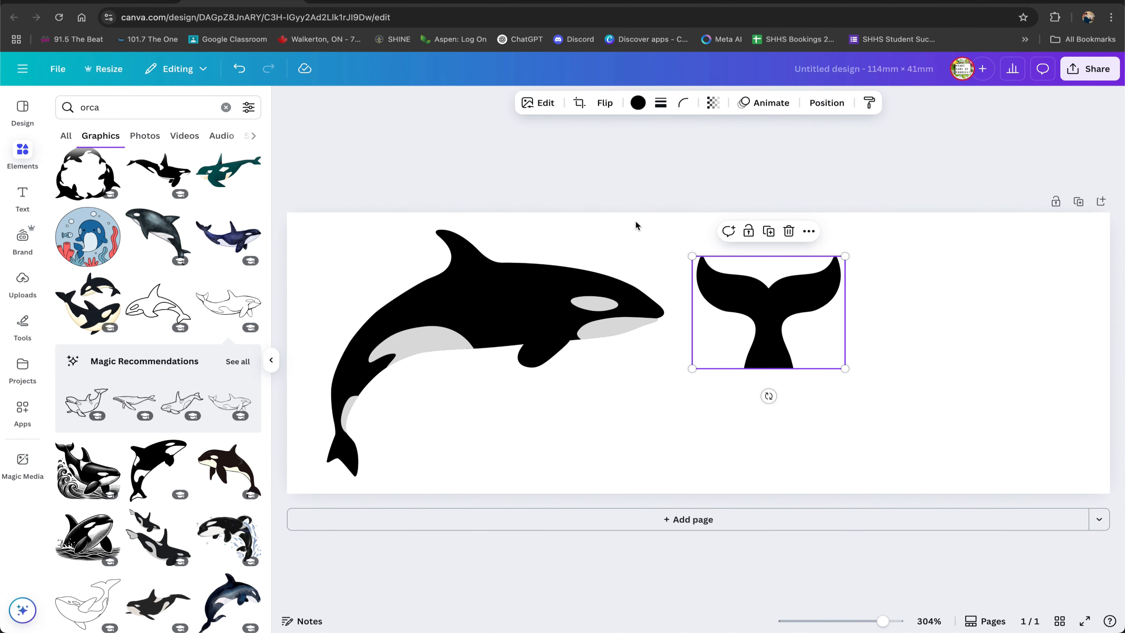
Delete the orca silhouette and move the whale tail to the upper left of the page.
left_click(569, 312)
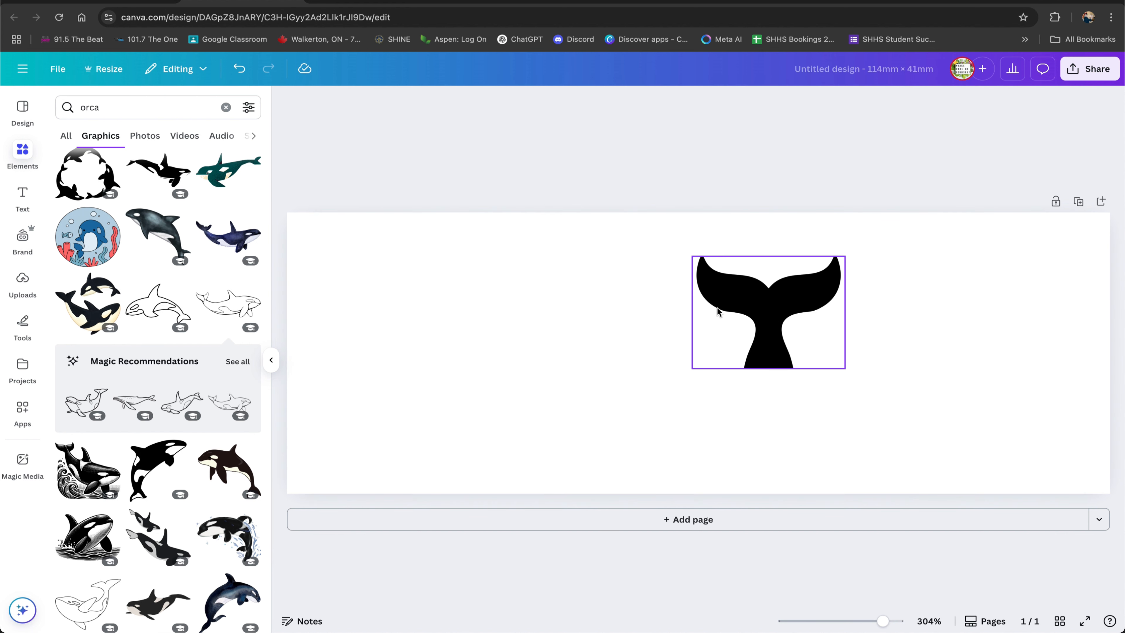
left_click_drag(761, 302, 424, 278)
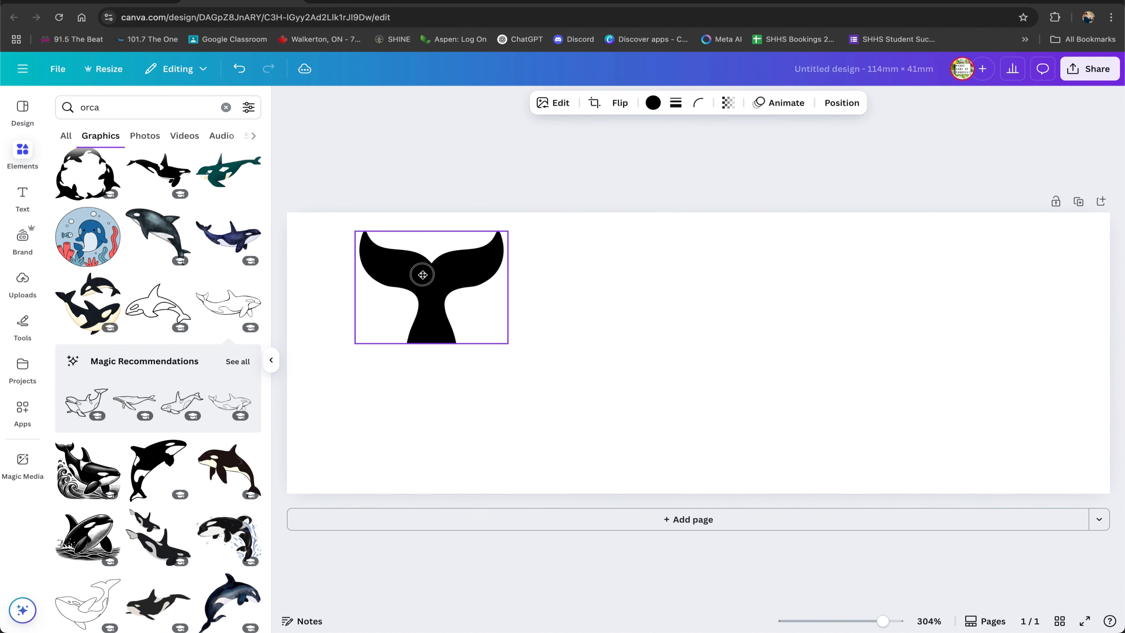
Undo the orca deletion and delete the whale tail graphic instead.
key("ctrl+z")
key("ctrl+z")
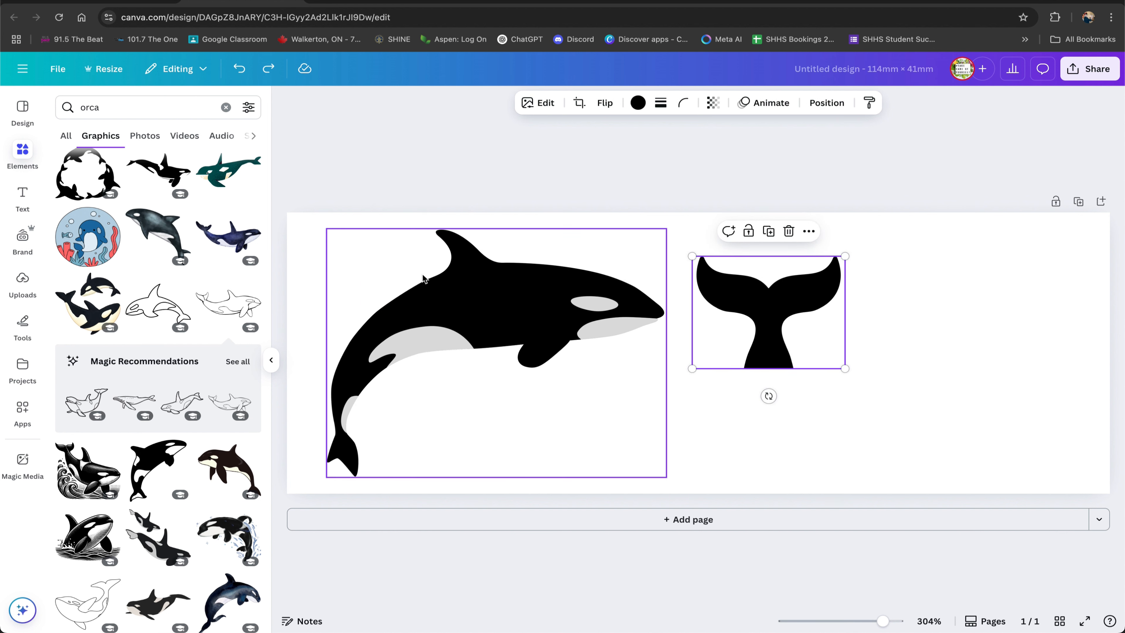
key("Delete")
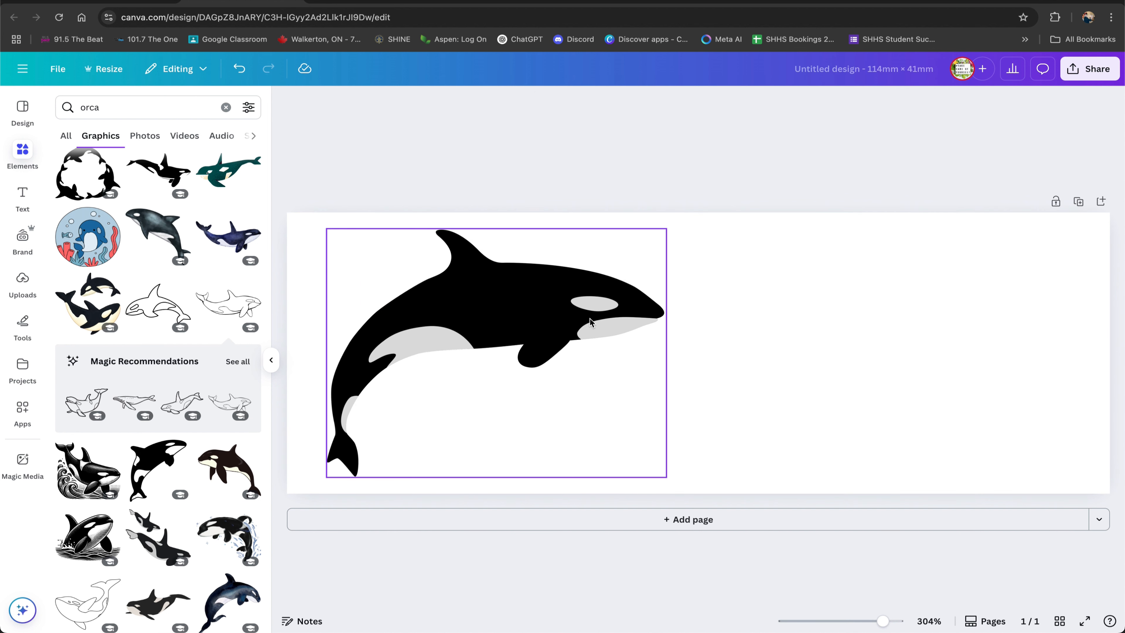
Enlarge the orca silhouette and rotate it so it tilts diagonally across the page.
left_click(571, 326)
left_click_drag(666, 477, 958, 526)
left_click_drag(588, 367, 634, 282)
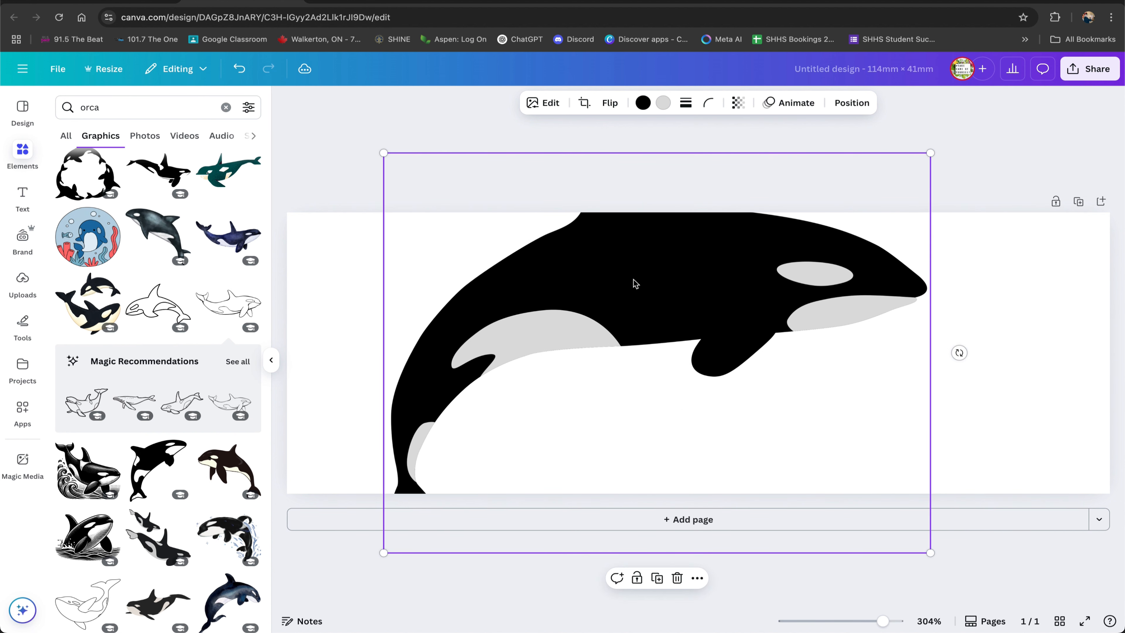
left_click_drag(958, 351, 843, 427)
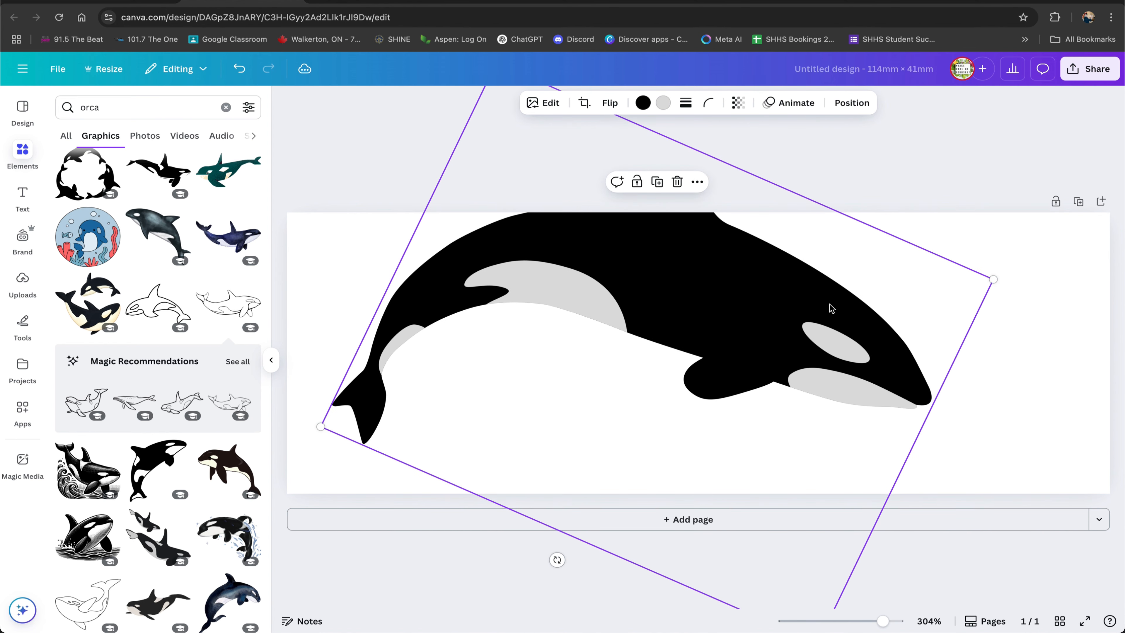
Reposition the rotated orca so it sits centred across the page.
left_click_drag(829, 306, 887, 351)
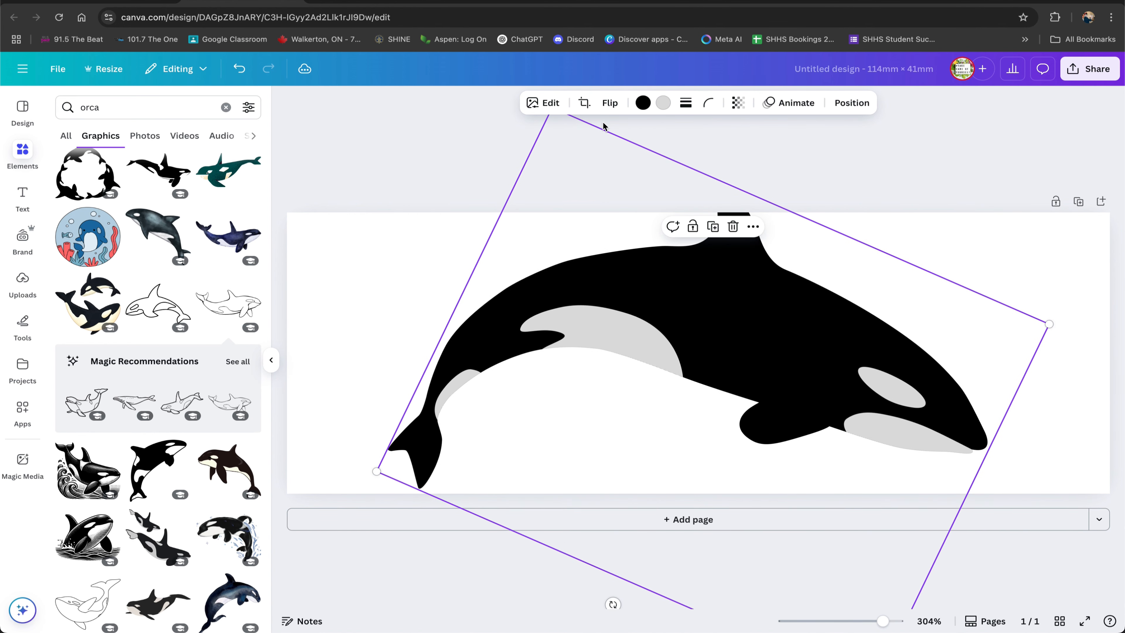
scroll(618, 287, "down", 5)
left_click_drag(618, 218, 655, 255)
mouse_move(744, 374)
left_mouse_down()
mouse_move(716, 358)
mouse_move(734, 359)
left_mouse_up()
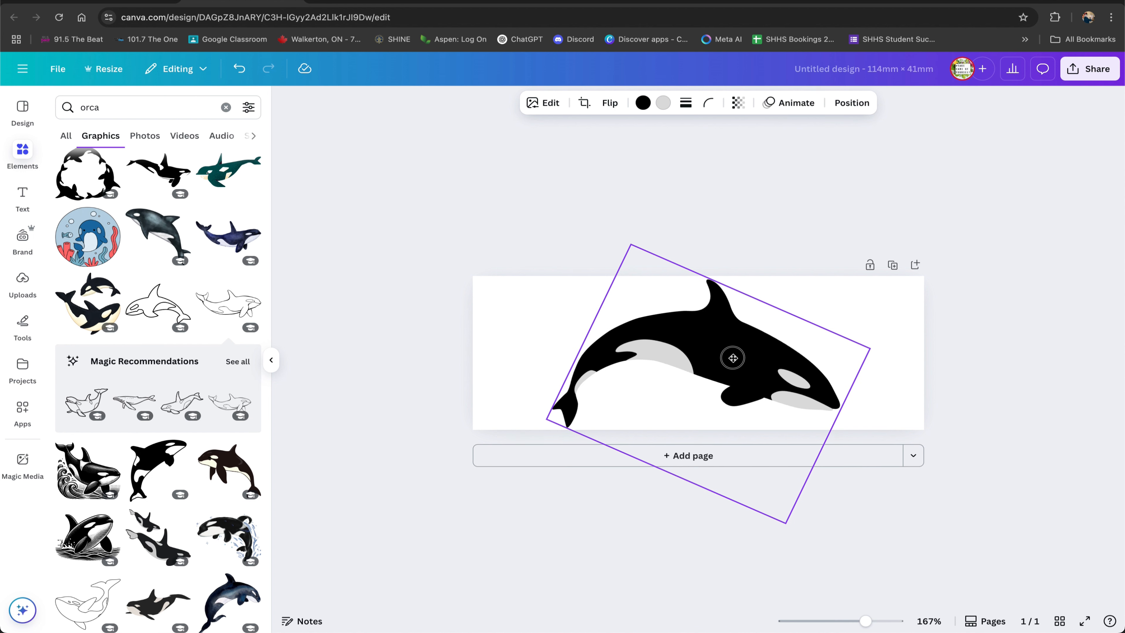
left_click(447, 226)
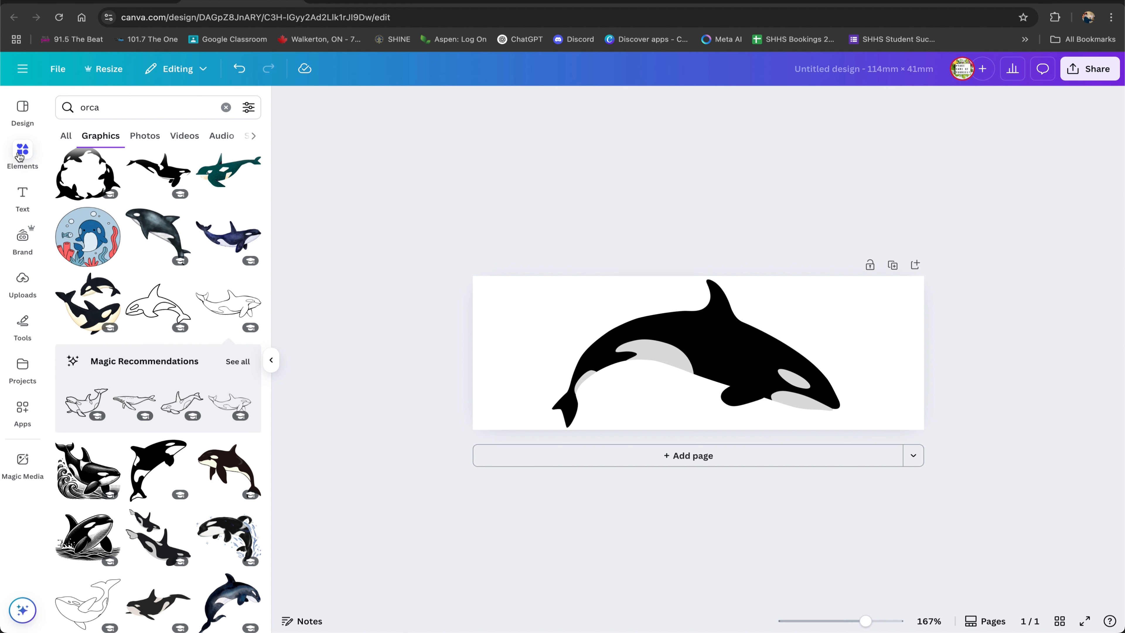
Search the element graphics for "vector pattern".
left_click(226, 107)
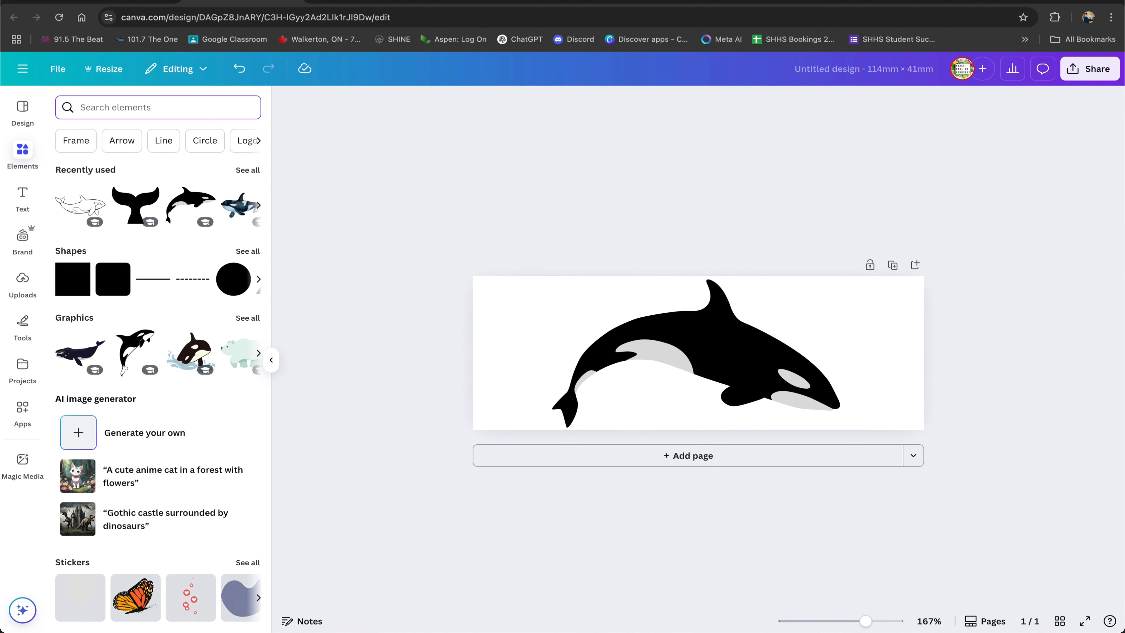
type("vector pattern")
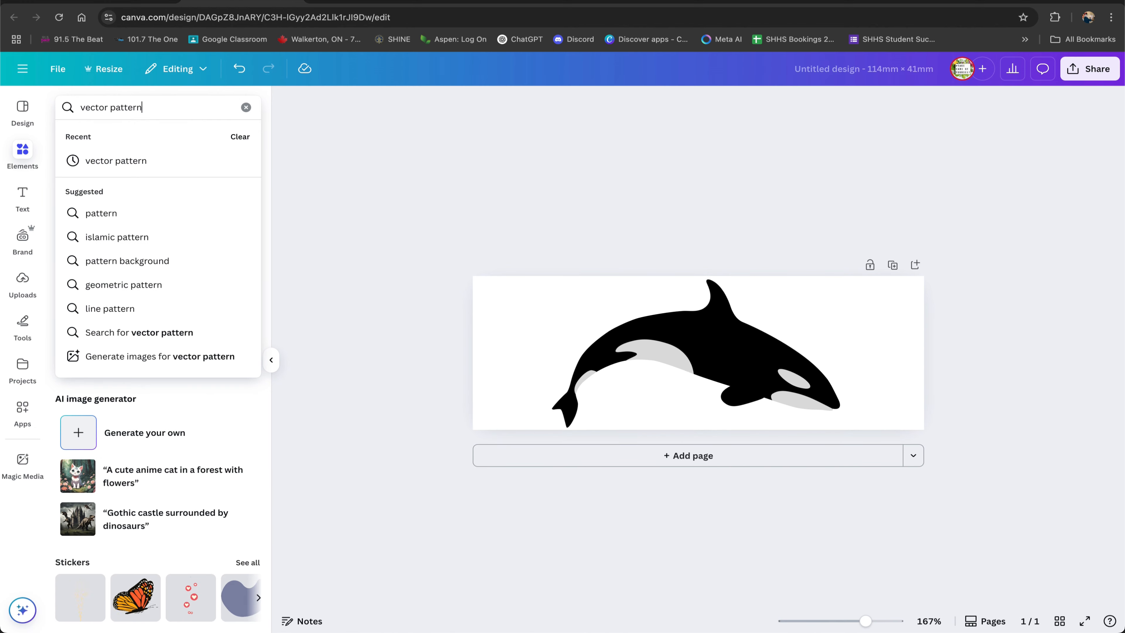
key("Return")
left_click(249, 199)
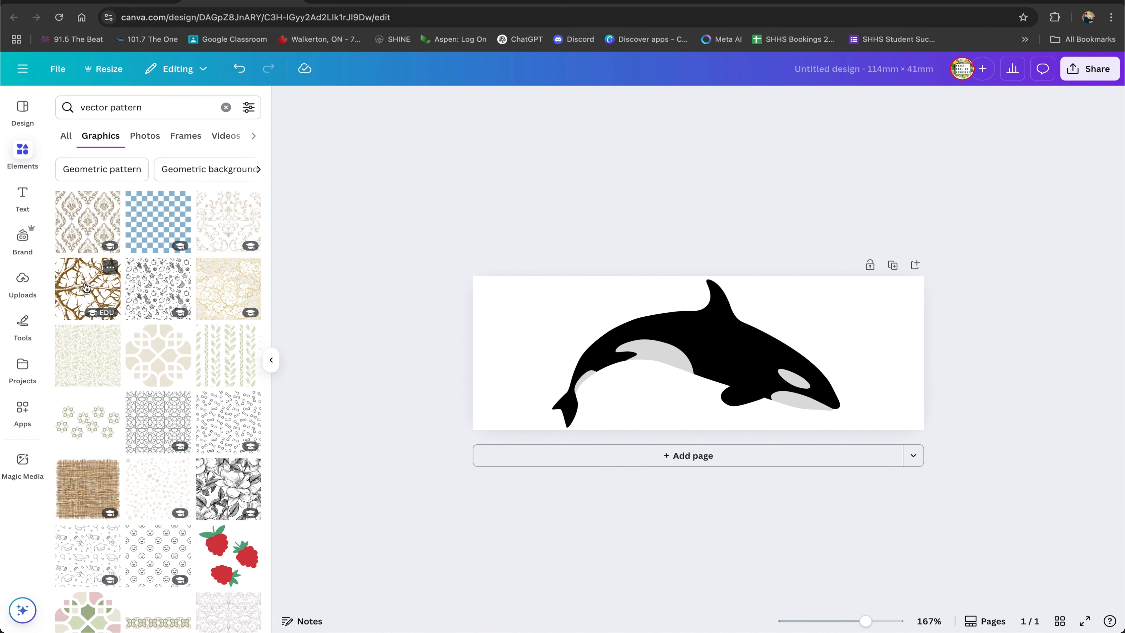
Try out thorny, geometric and damask vector patterns on the page, deleting each one.
left_click(94, 295)
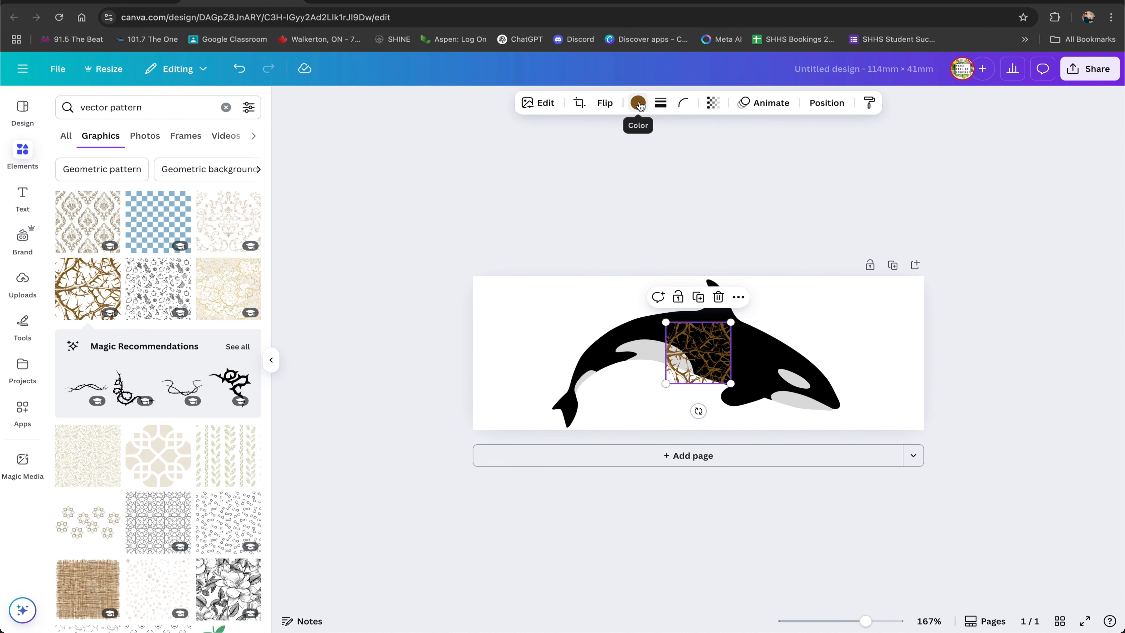
left_click(638, 104)
left_click(105, 195)
left_click(103, 199)
left_click(574, 275)
left_click_drag(684, 370, 527, 337)
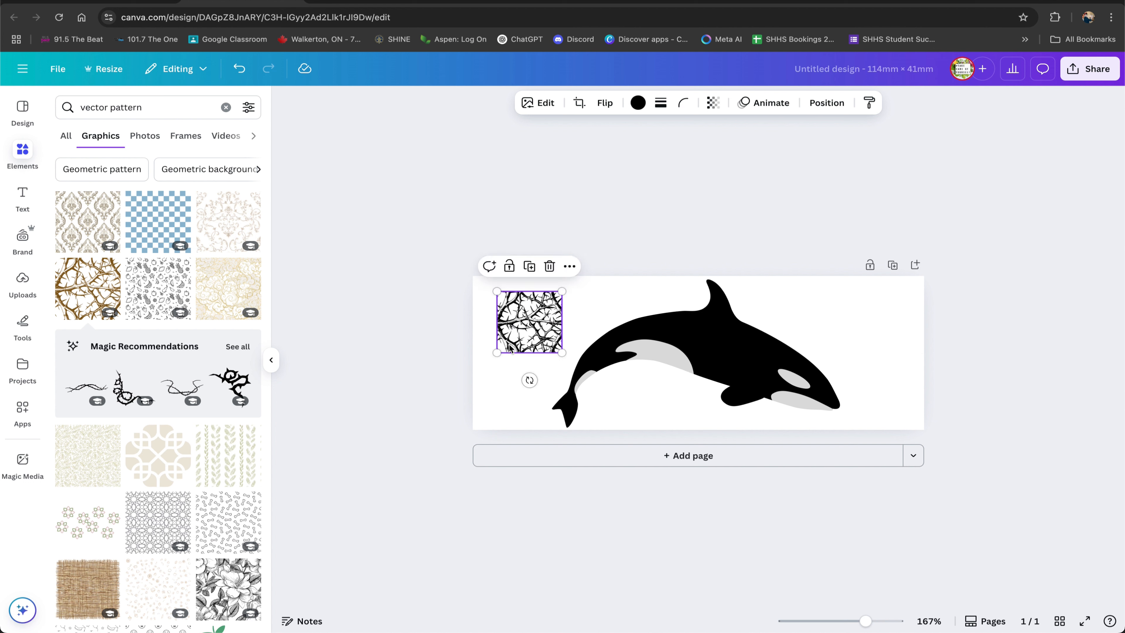
key("Delete")
left_click(173, 449)
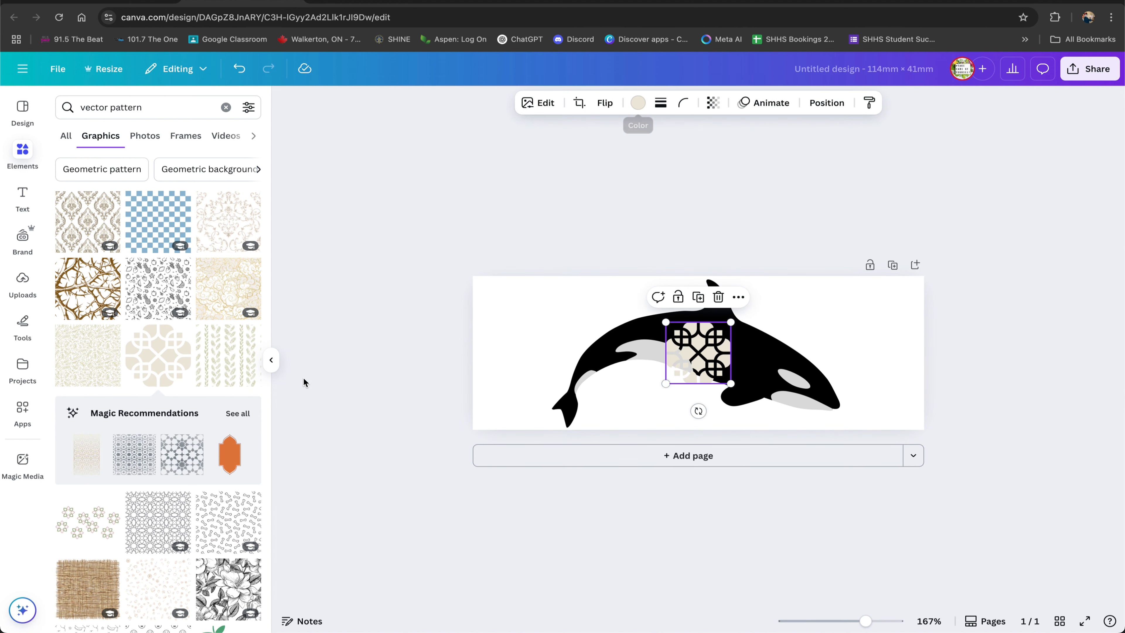
left_click_drag(655, 350, 529, 333)
key("Delete")
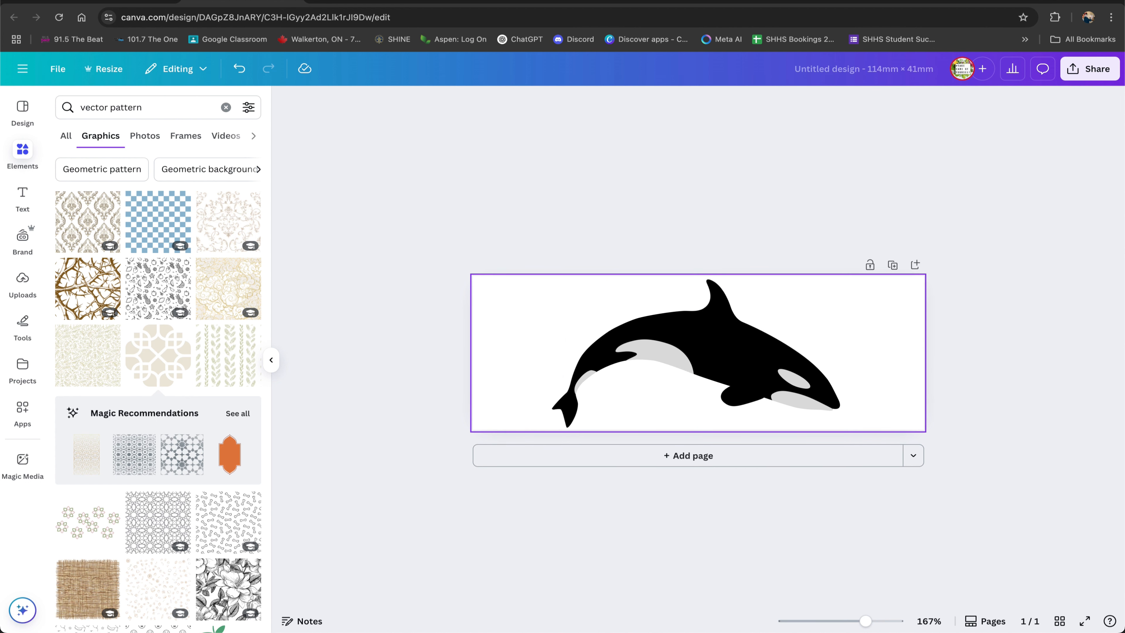
left_click_drag(660, 332, 994, 251)
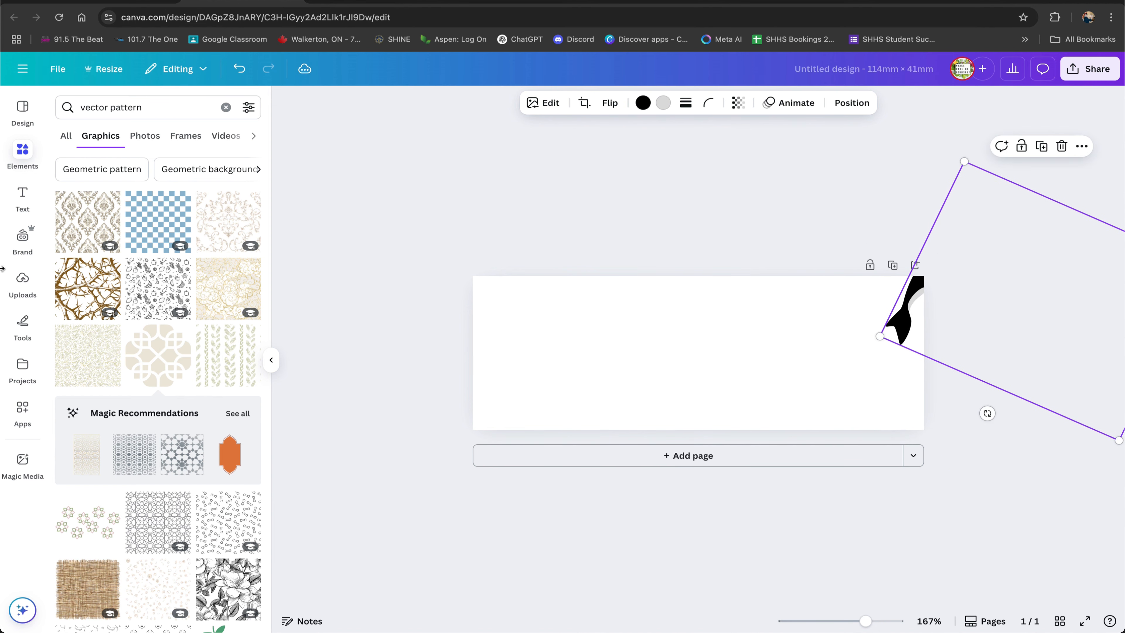
left_click(80, 223)
left_click_drag(707, 356, 682, 384)
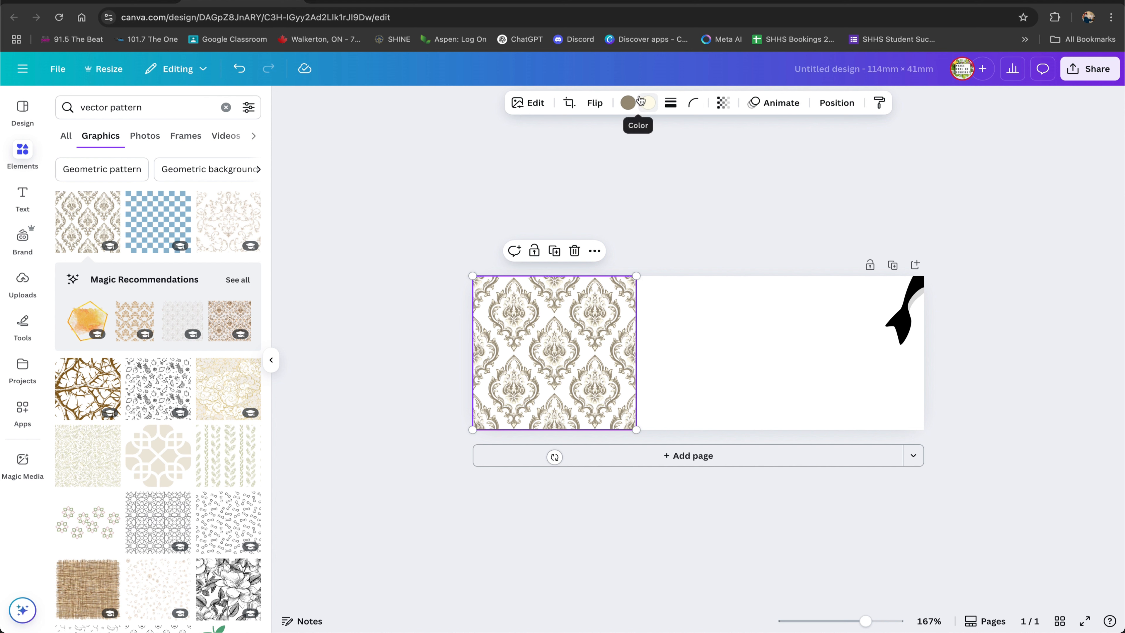
left_click(585, 295)
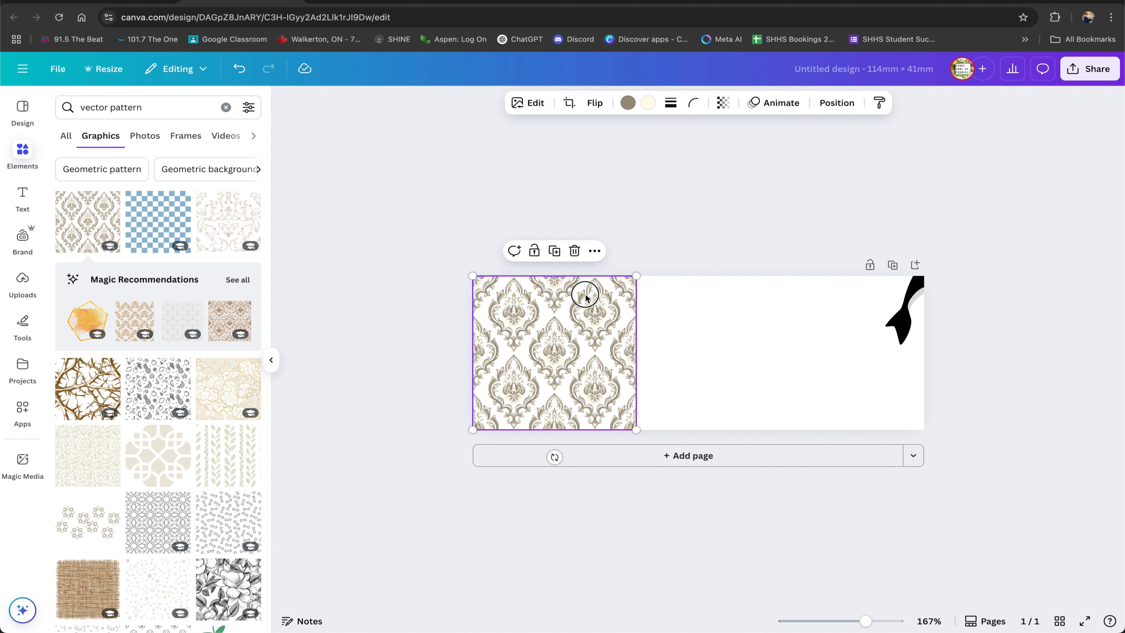
key("BackSpace")
left_click(908, 318)
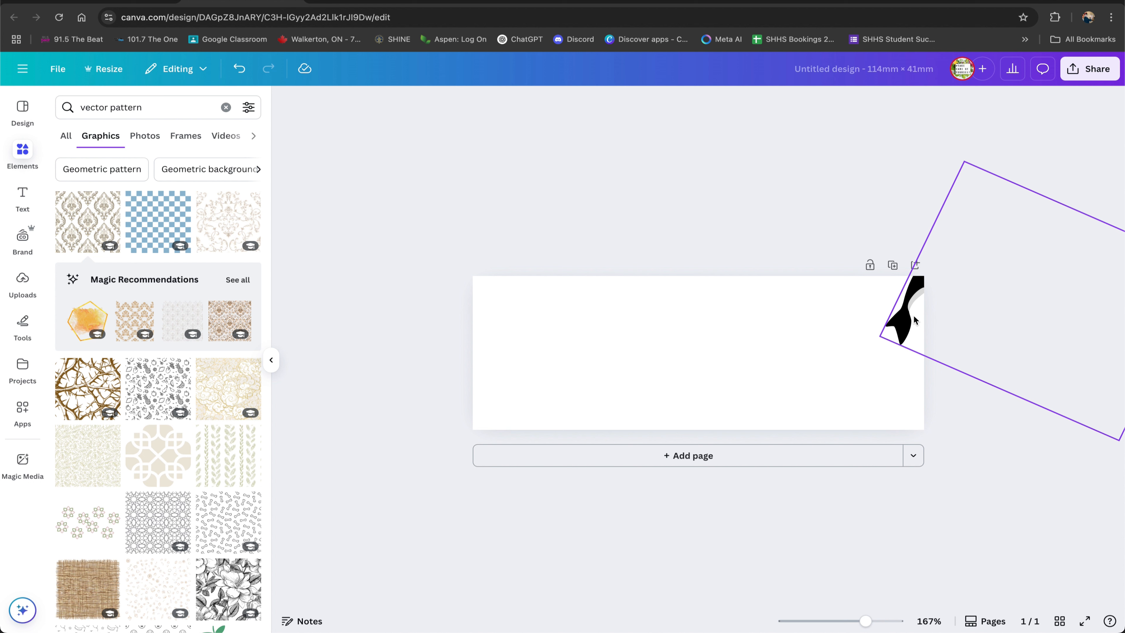
left_click_drag(908, 316, 572, 400)
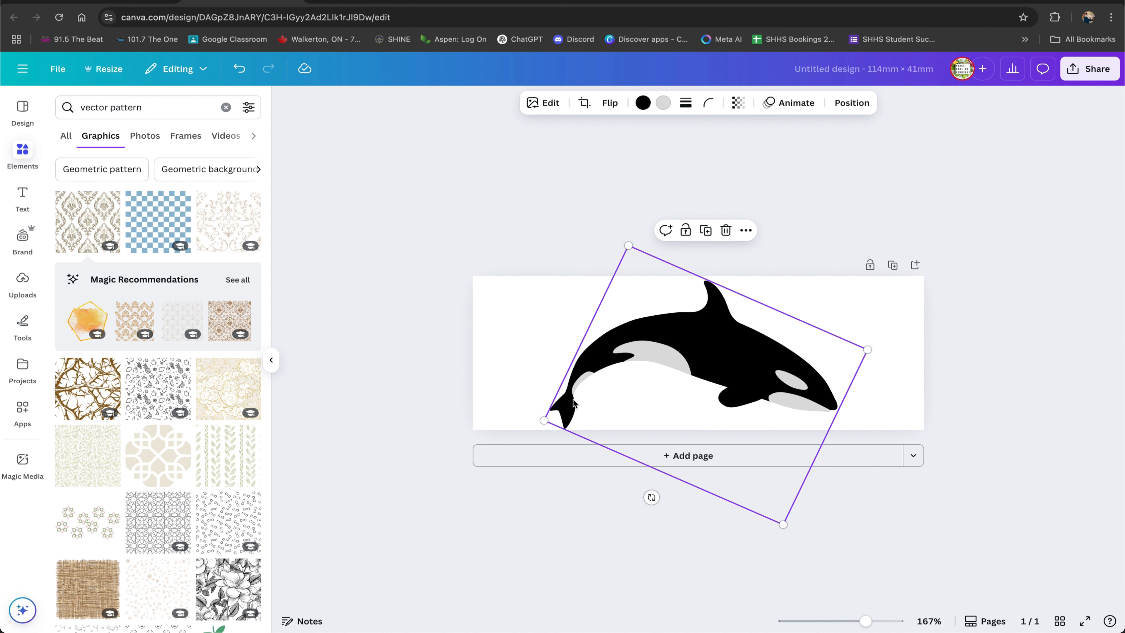
Add a black-and-white floral line-art pattern and resize it to fill most of the page behind the orca.
left_click(382, 200)
left_click(717, 357)
scroll(161, 403, "down", 3)
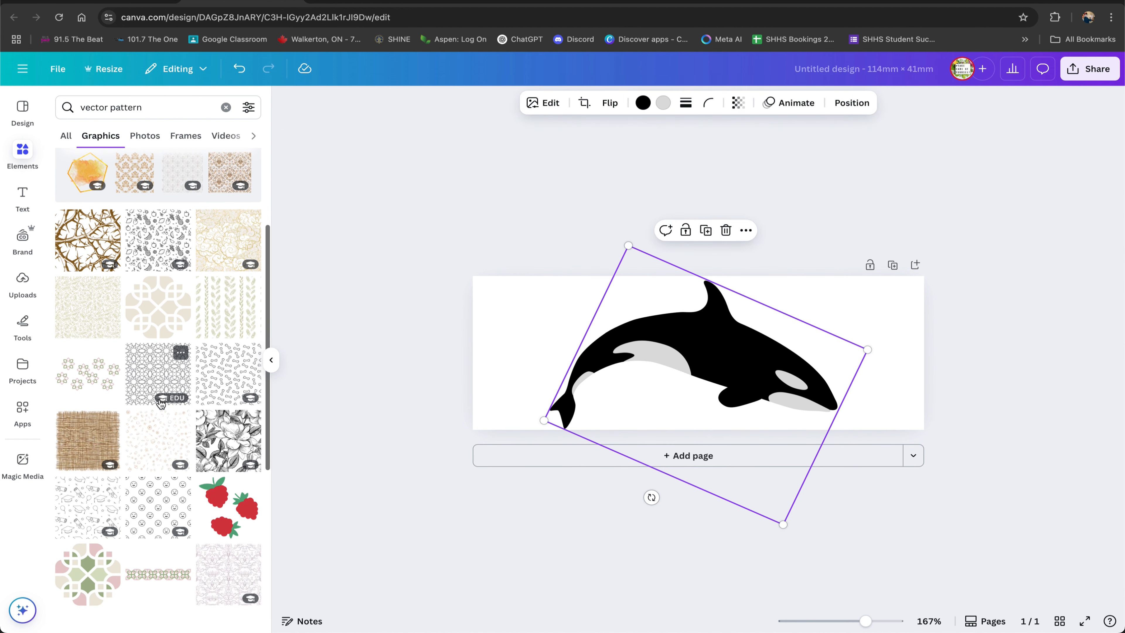
scroll(162, 402, "down", 1)
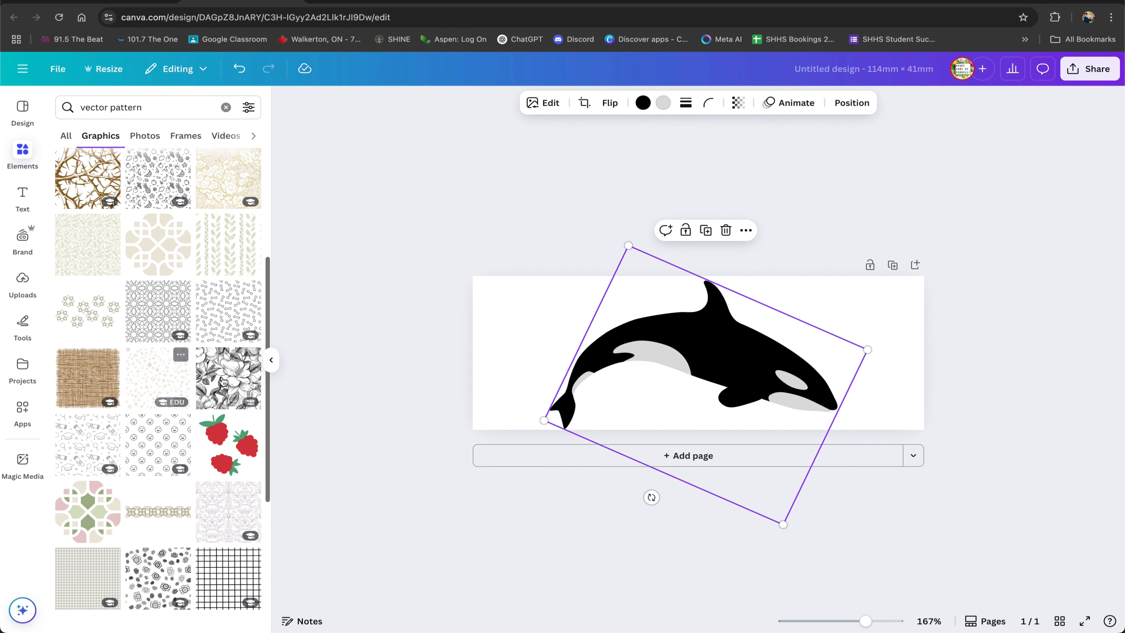
left_click(226, 378)
left_click_drag(687, 366, 970, 499)
left_click_drag(825, 333, 830, 320)
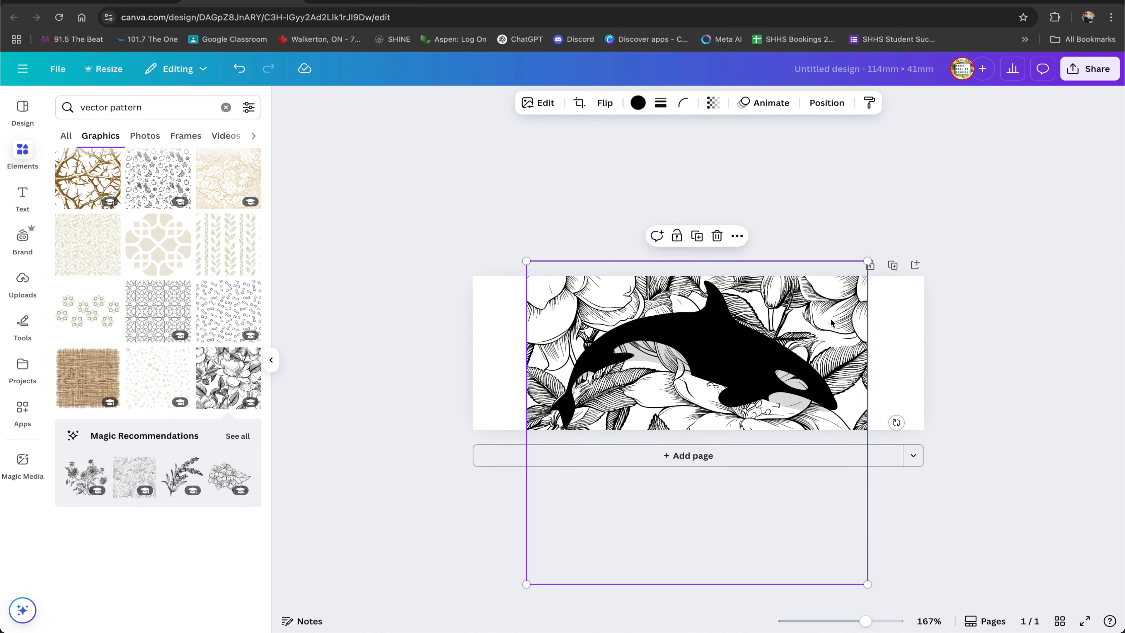
left_click(804, 293)
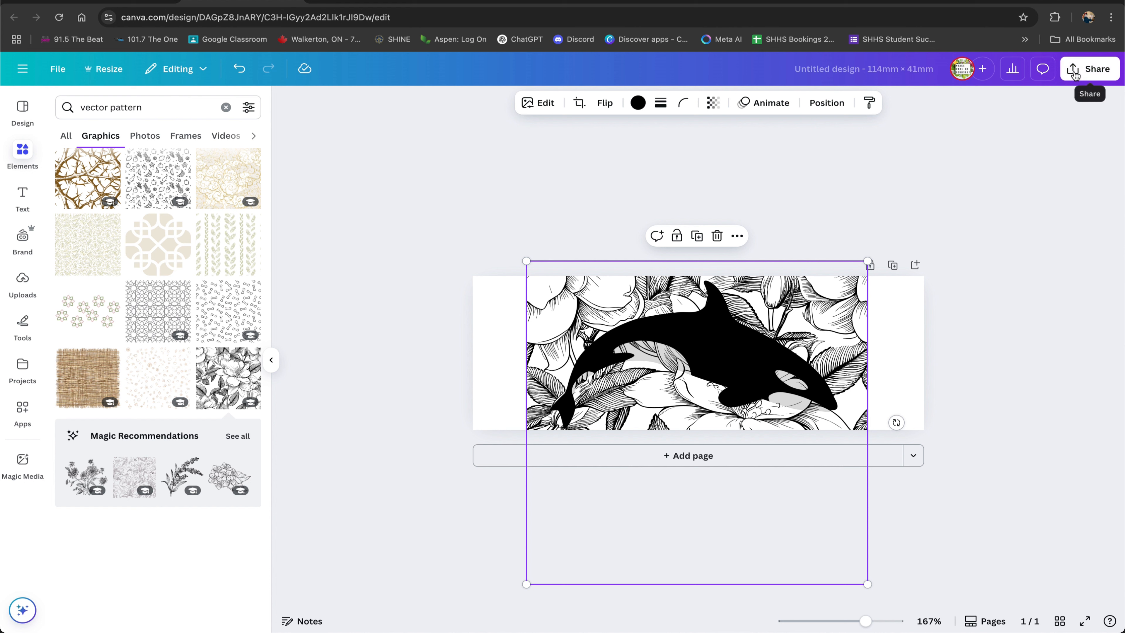
Rename the design with the student's name followed by Orca.
left_click(803, 75)
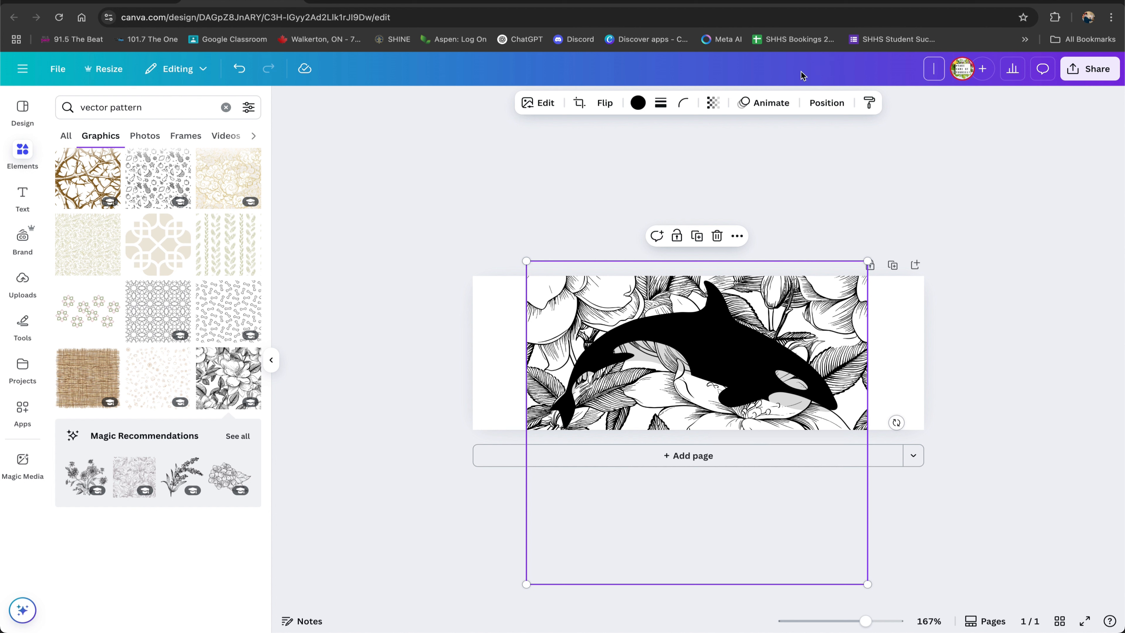
type("S.Easton")
type("Orca")
Download the design as a PDF Standard file.
left_click(1097, 71)
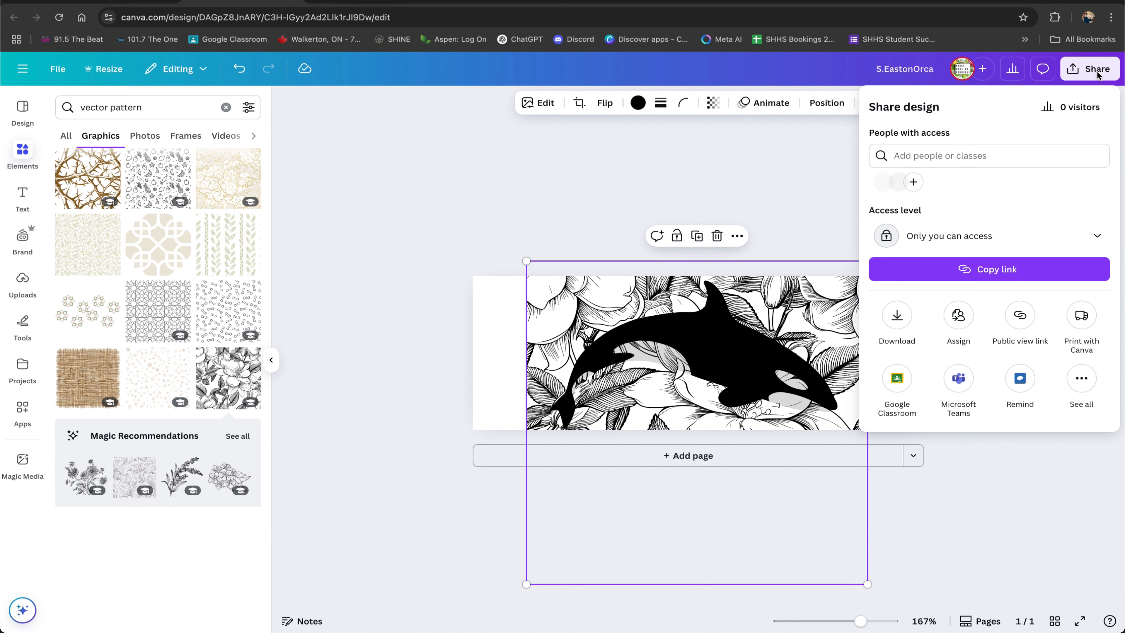
left_click(897, 317)
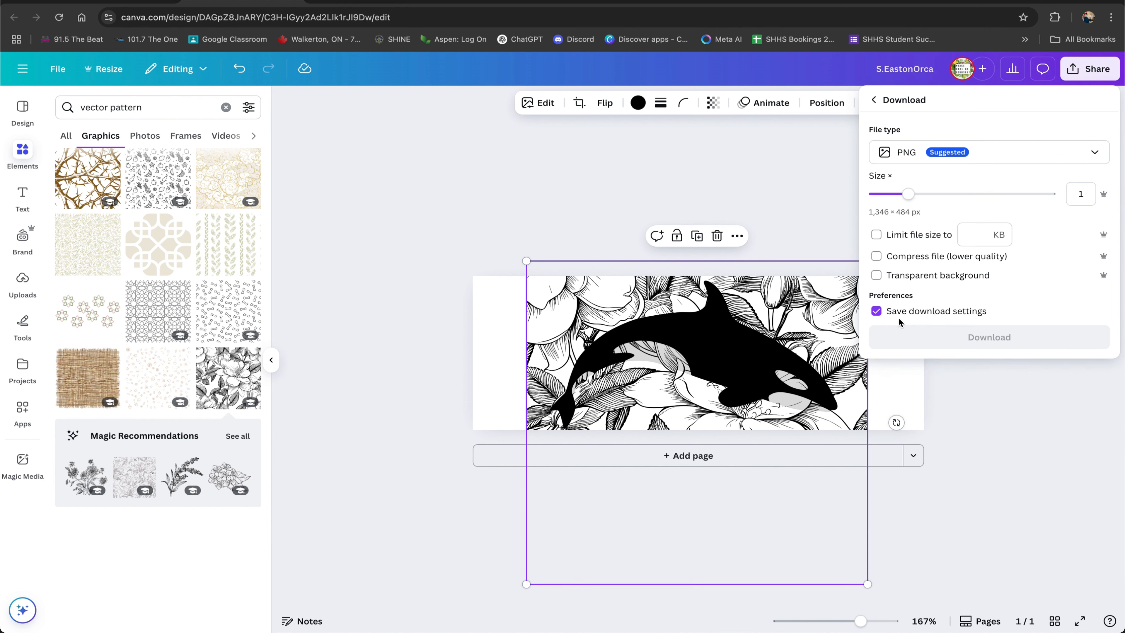
left_click(914, 154)
left_click(994, 258)
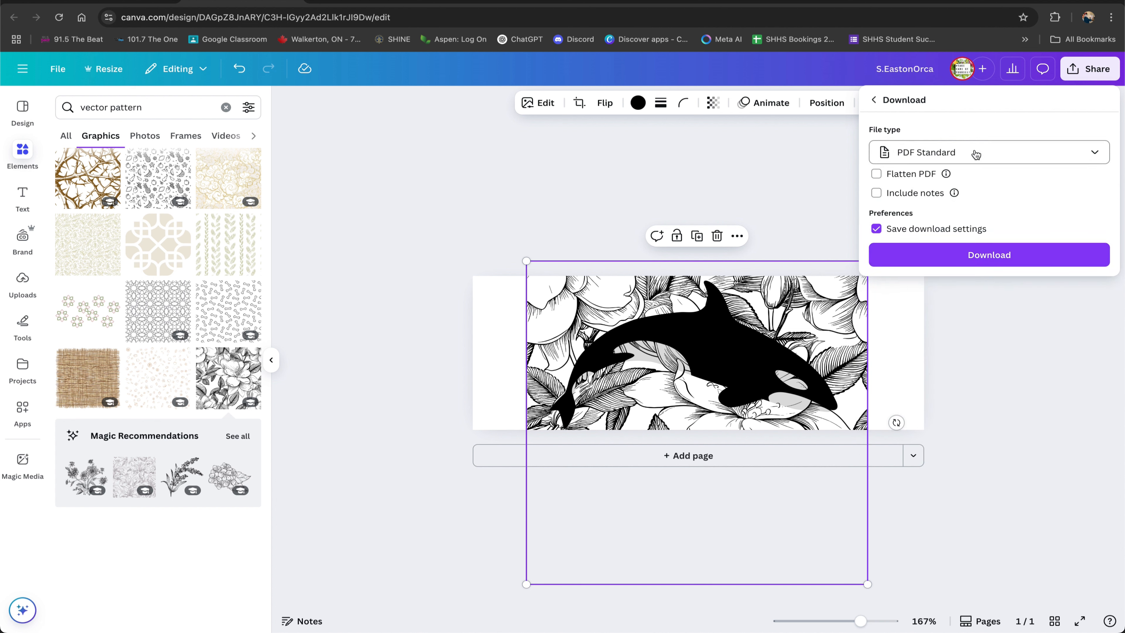
left_click(990, 259)
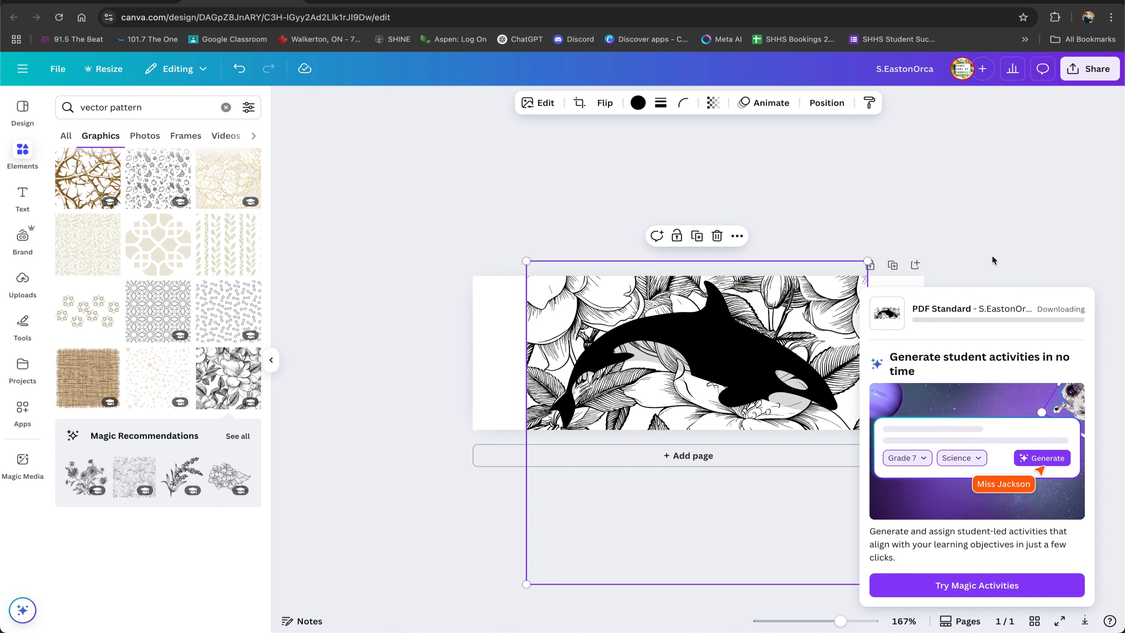
left_click(978, 169)
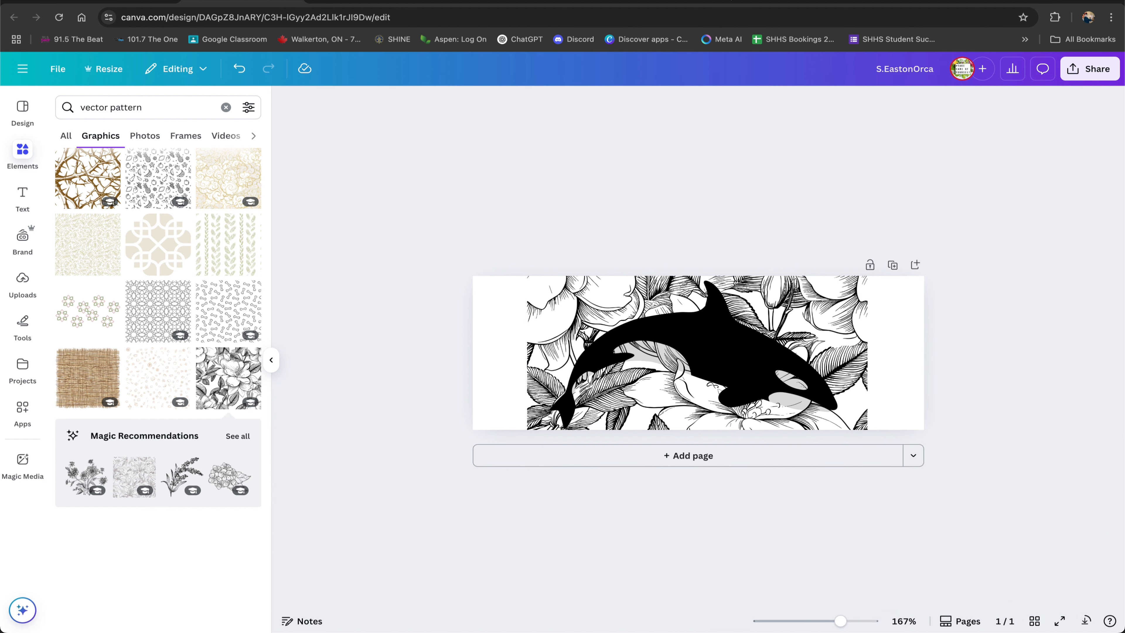